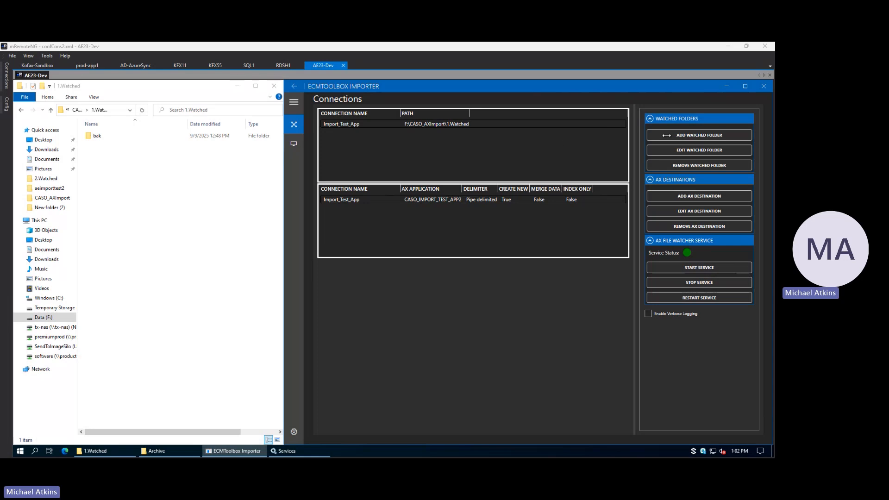
Step: Add a watched folder with the connection name TCCU and the path F:\CASO_AXImport\2.Watched
click(669, 135)
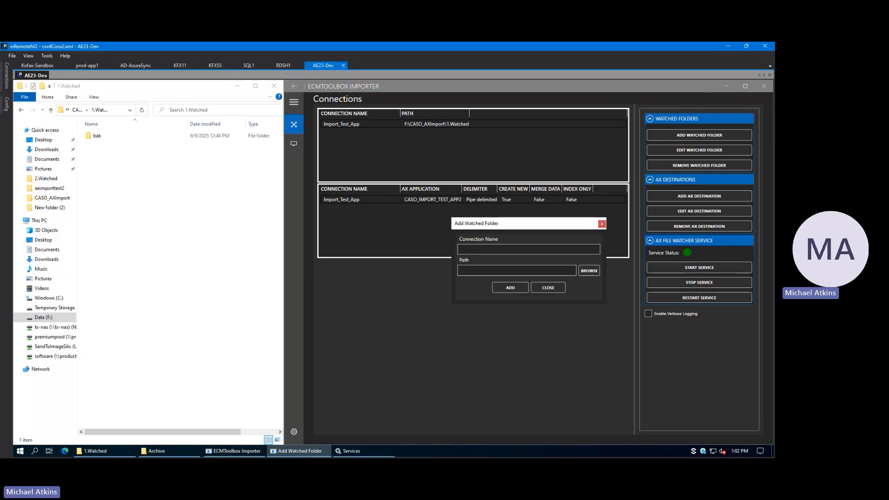
click(76, 110)
double_click(105, 144)
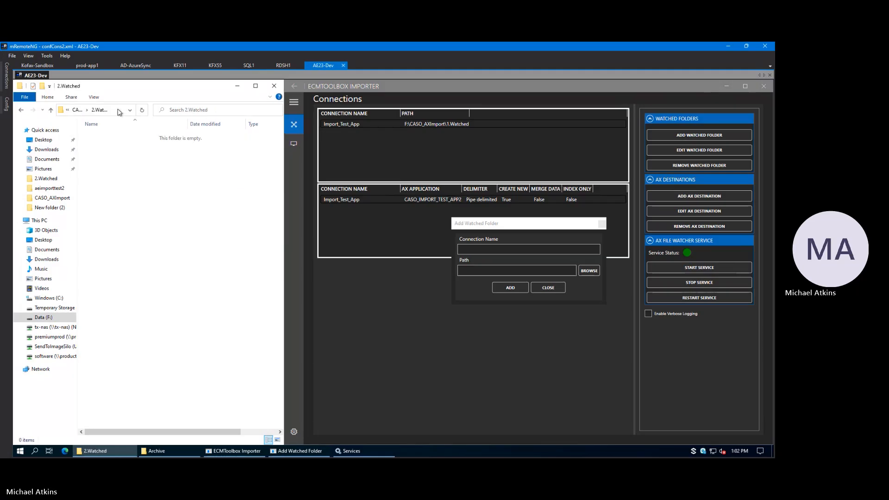
click(102, 109)
click(481, 249)
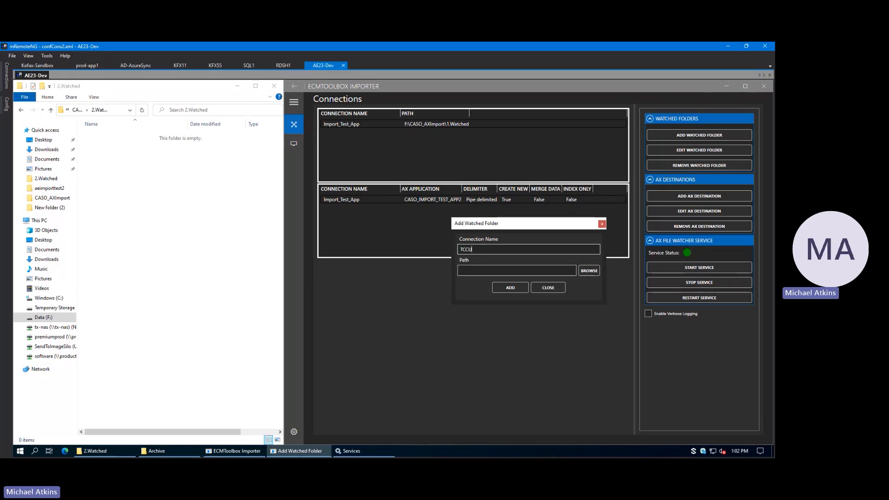
click(589, 271)
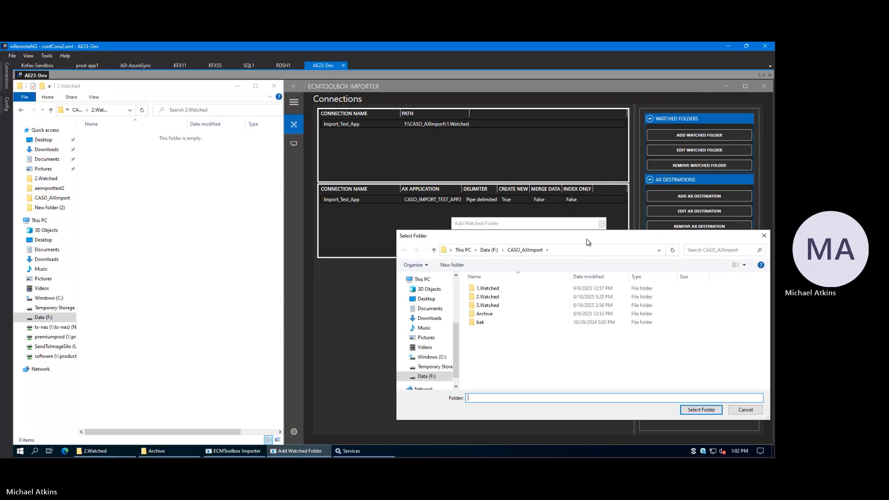
click(763, 236)
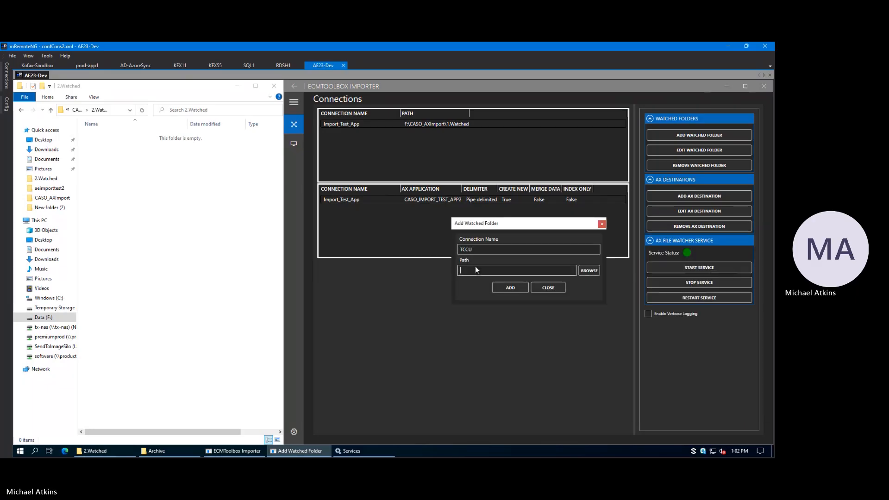
click(510, 288)
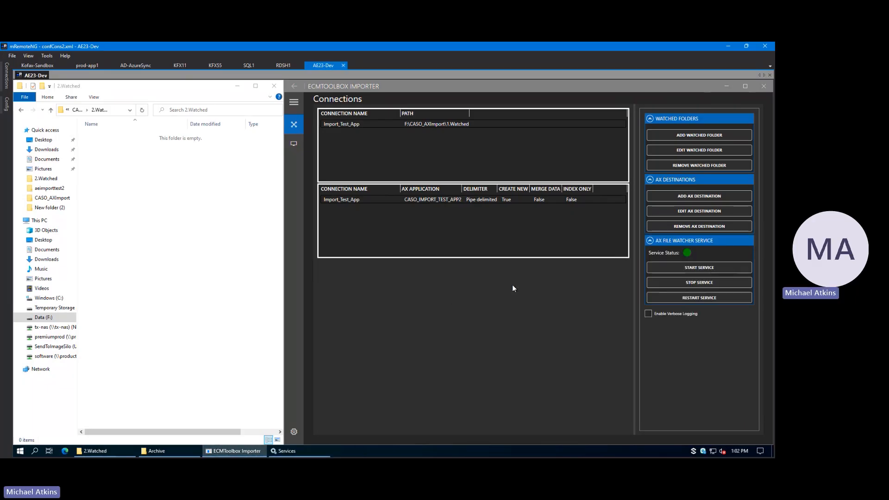
click(331, 137)
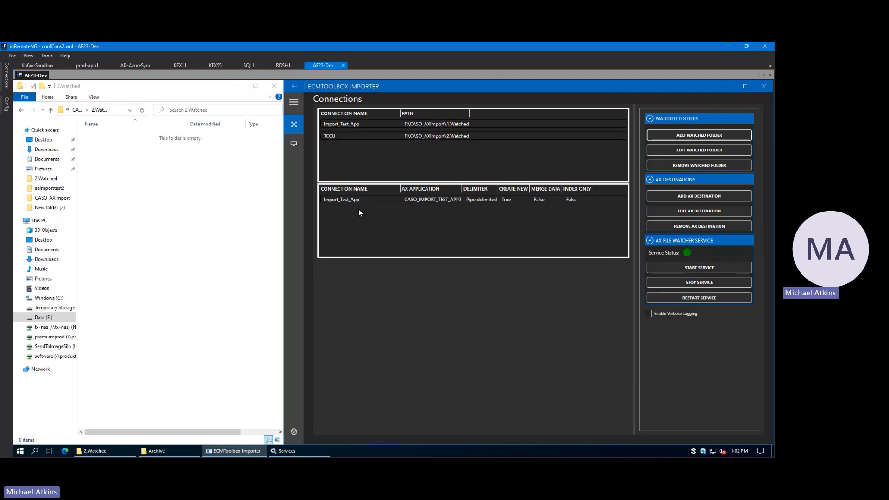
Step: Start a new AX destination for connection TCCU with application TCCU and a pipe-delimited index file
click(683, 197)
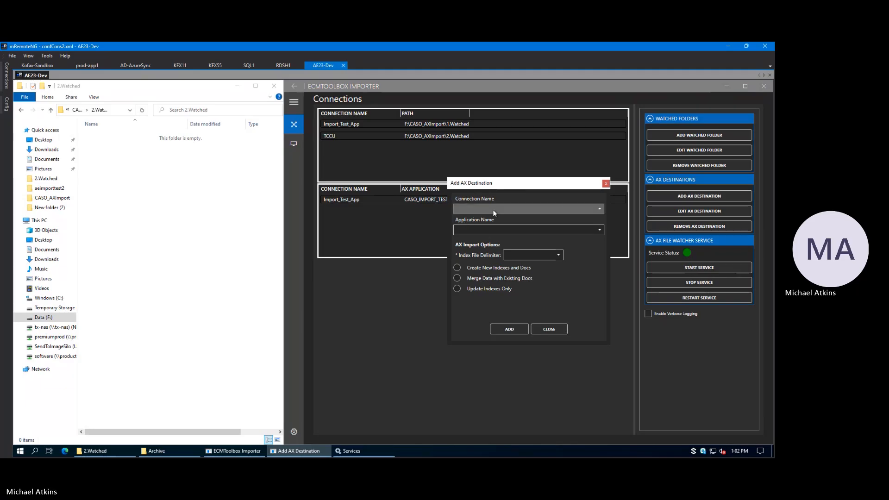
click(600, 208)
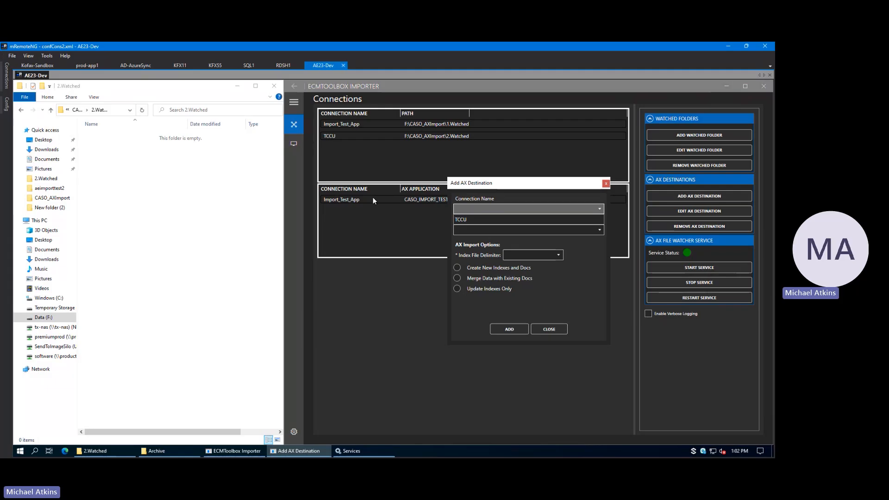
click(474, 220)
click(601, 230)
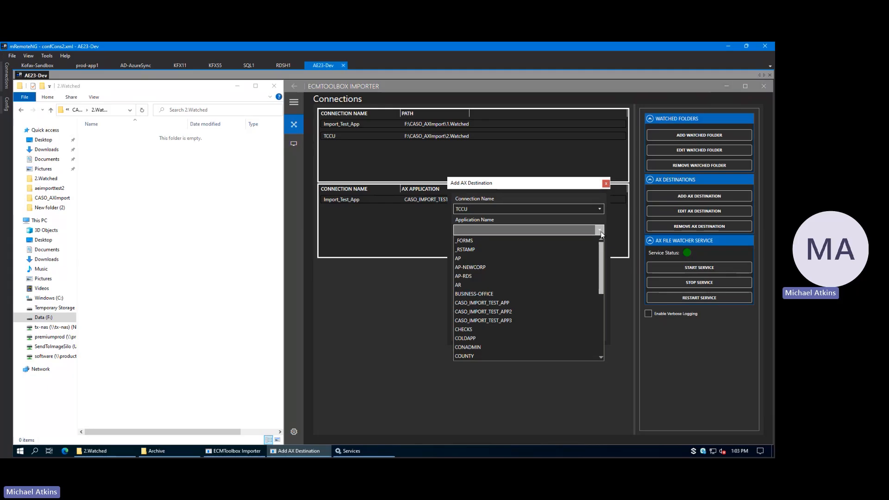
drag(602, 265, 604, 314)
click(460, 302)
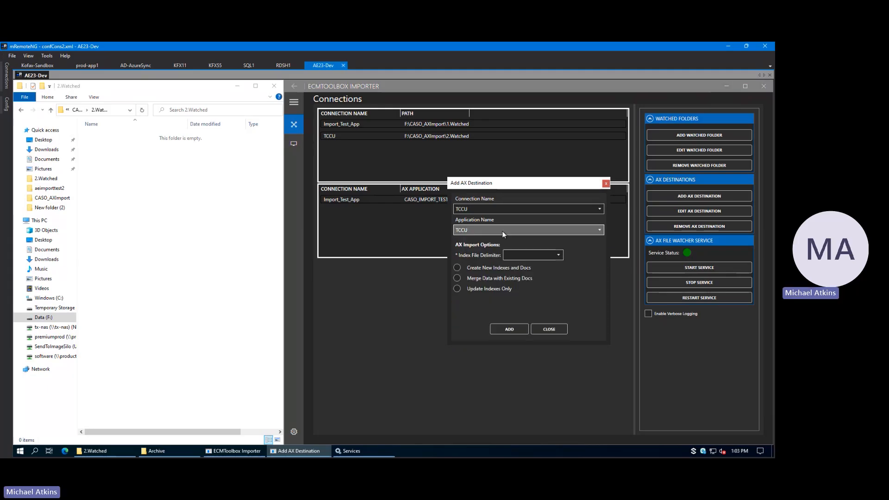
click(560, 256)
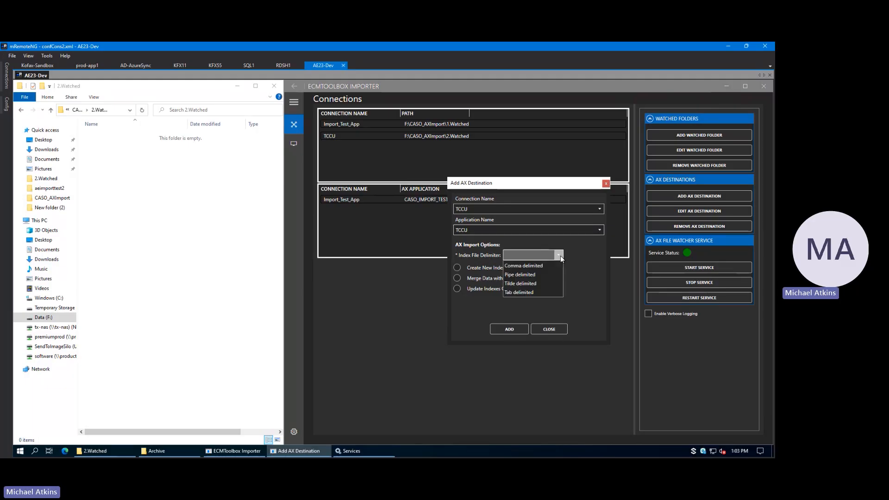
click(540, 274)
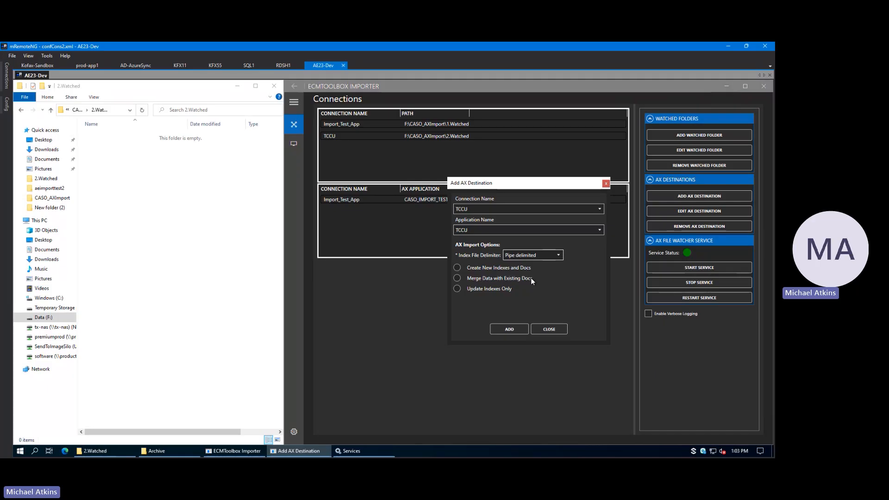
Step: Choose Create New Indexes and Docs as the import option, reselect application TCCU and add the destination
click(458, 288)
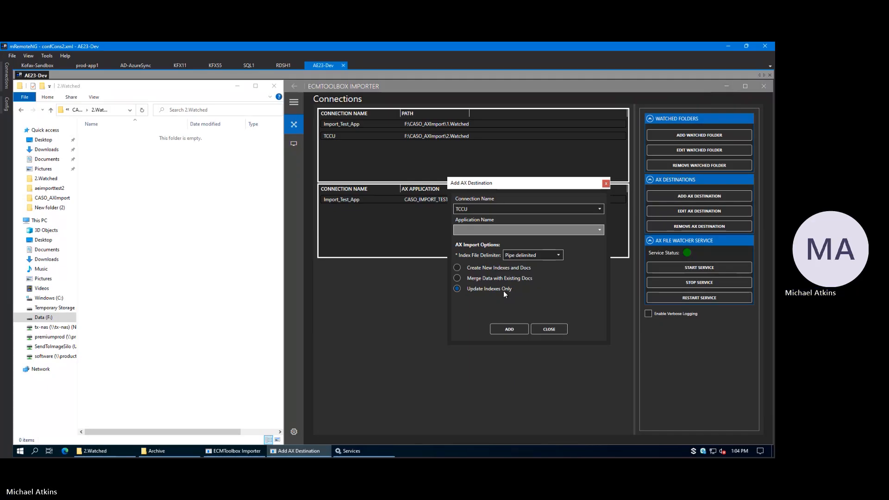
click(457, 265)
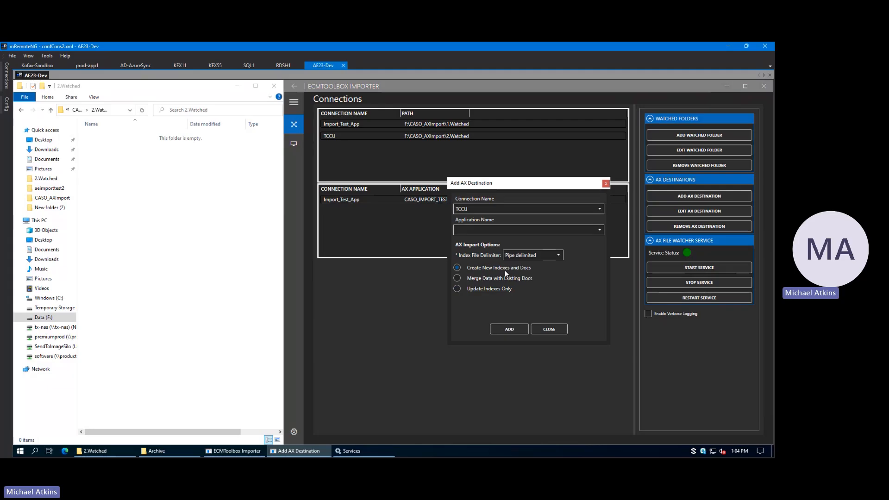
click(593, 230)
click(486, 302)
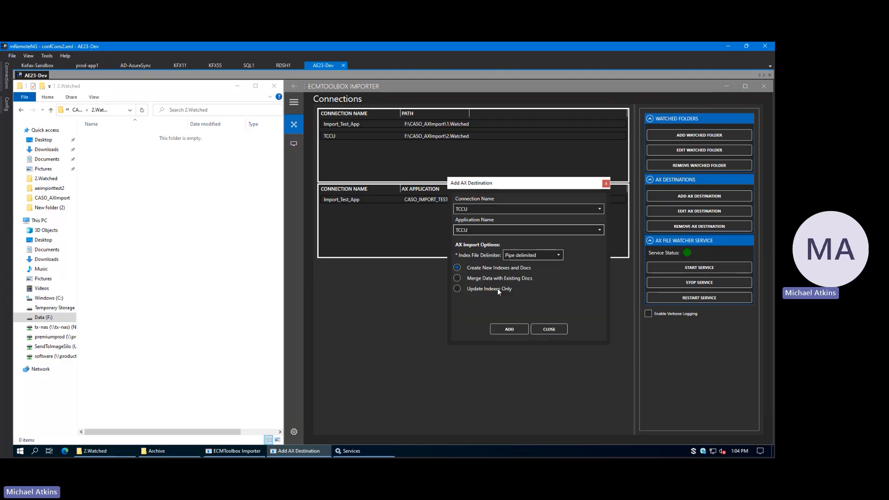
click(520, 329)
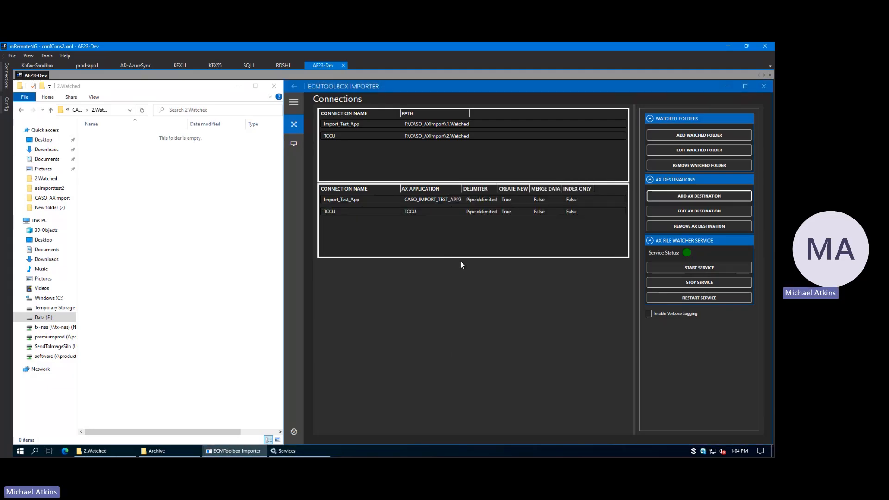
Step: Restart the AX File Watcher service so it picks up the new TCCU connection
click(344, 213)
click(692, 299)
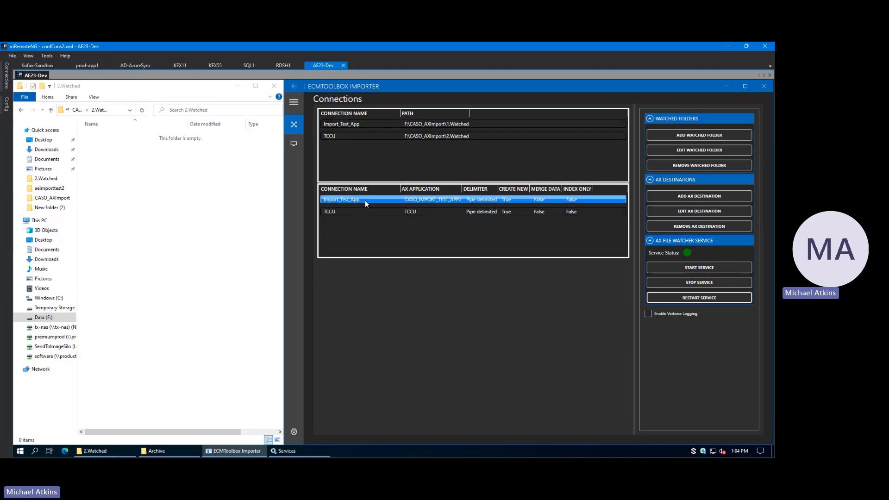
Step: Review the TCCU watched folder's connection name and path in its edit dialog, and close it without updating
click(351, 135)
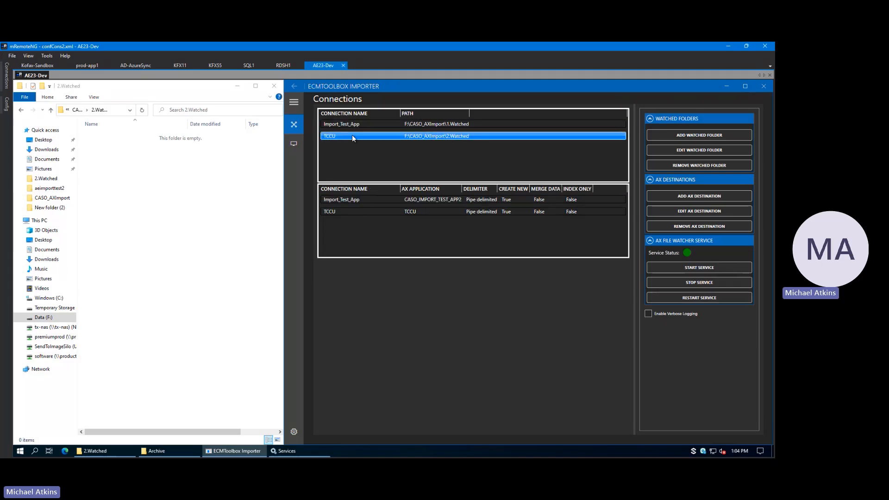
click(696, 150)
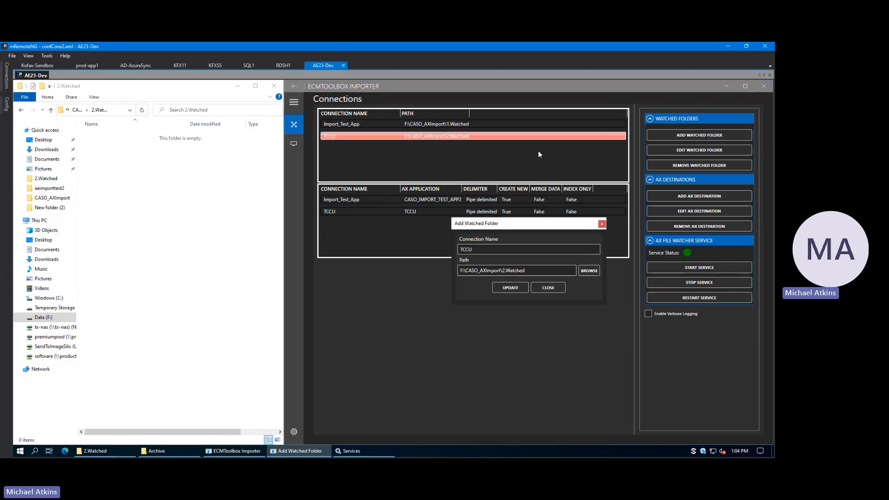
click(535, 270)
click(546, 289)
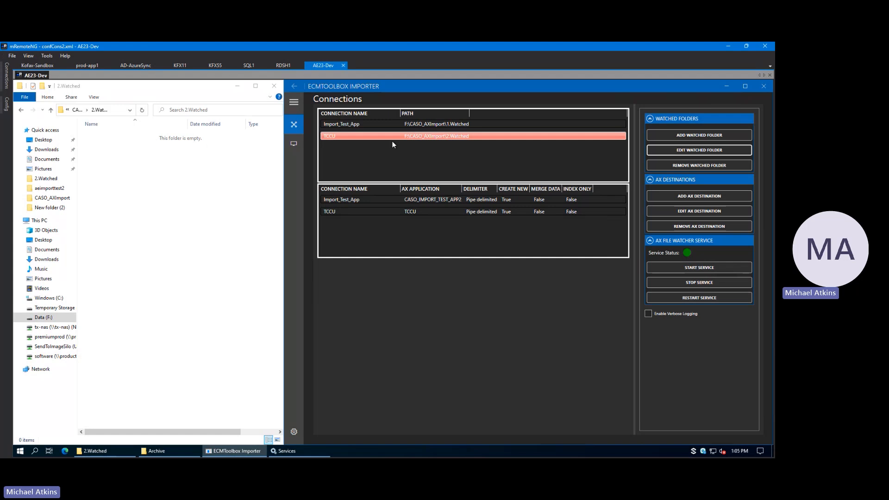
Step: Open the Import_Test_App AX destination for editing and examine its application's expected field order
click(350, 202)
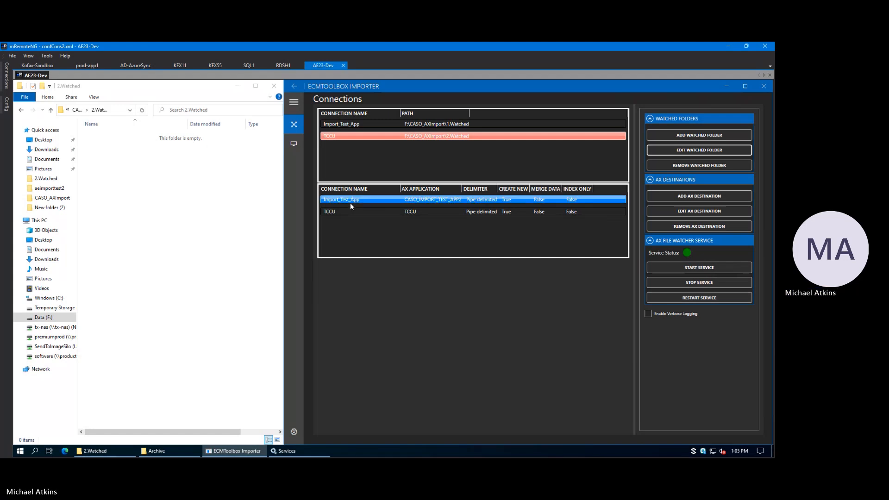
click(360, 212)
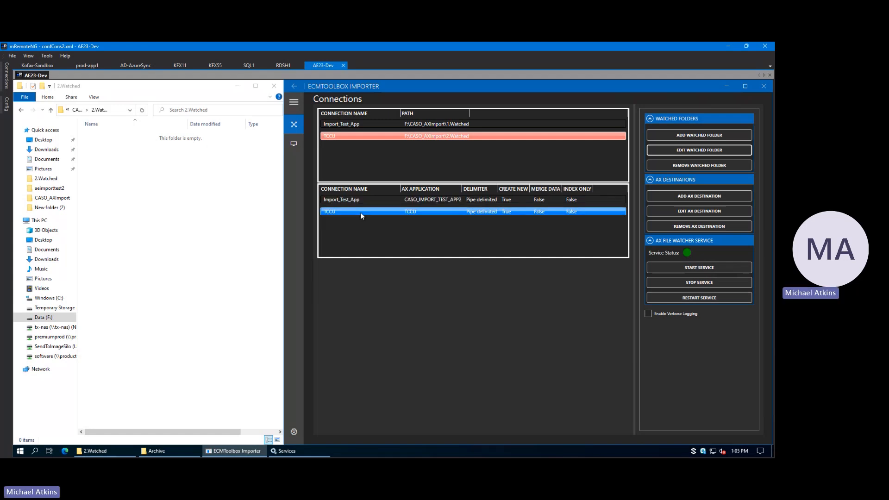
click(362, 201)
click(699, 211)
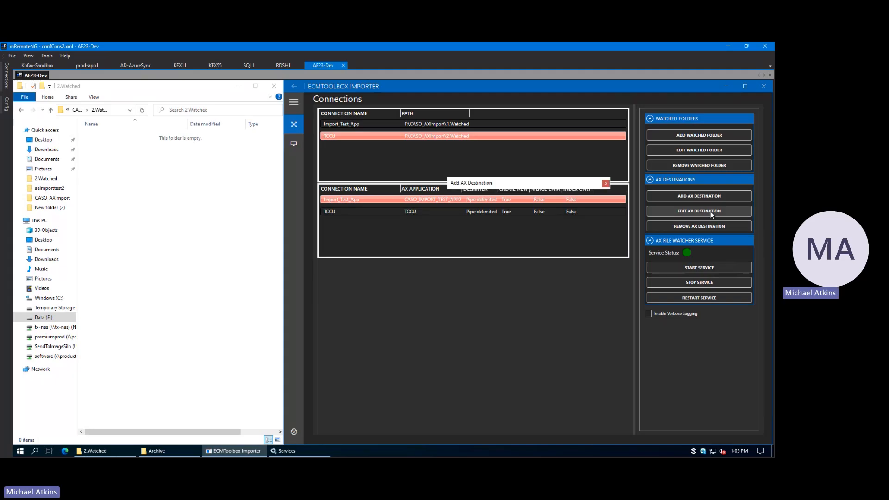
click(480, 210)
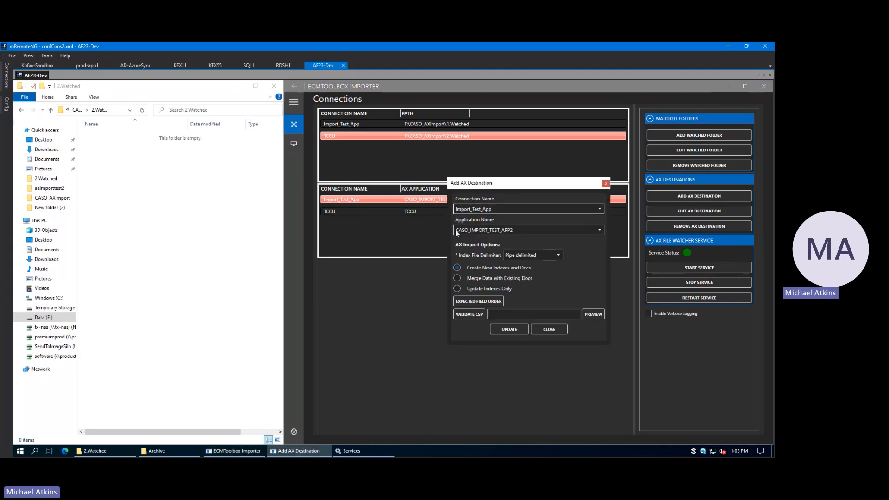
click(487, 219)
click(477, 301)
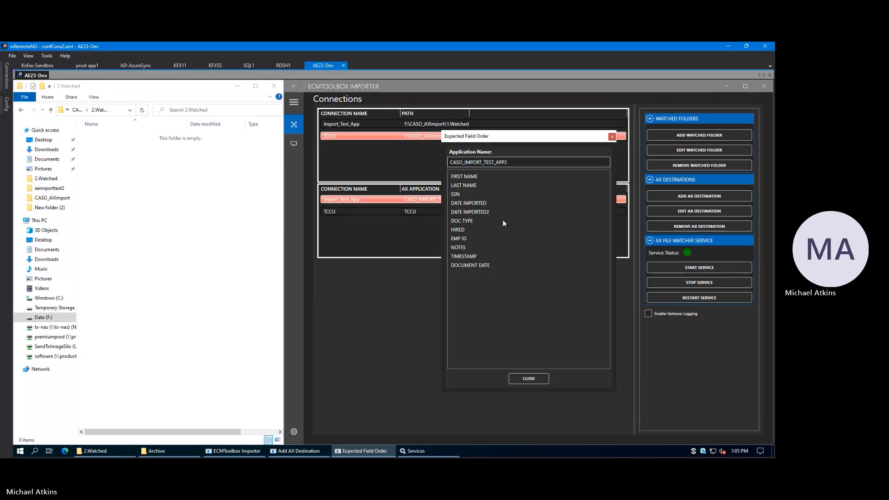
click(529, 378)
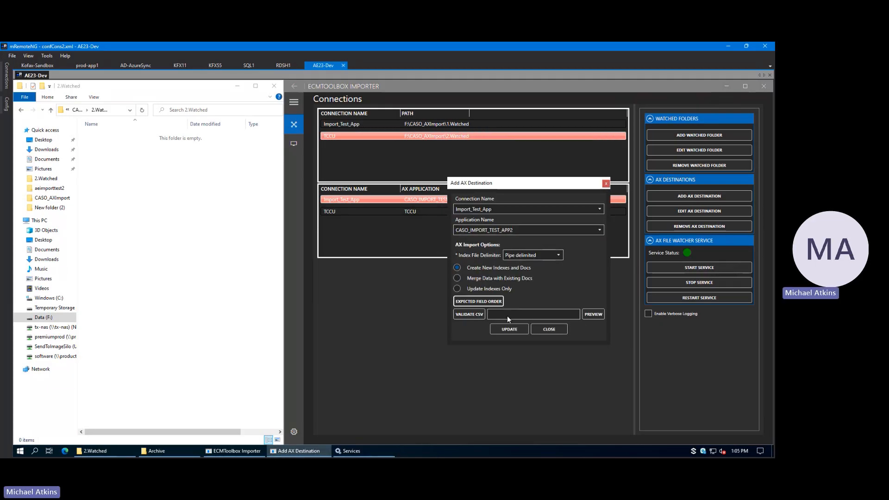
Step: Load Multiline.csv from the bak folder inside 1.Watched as the CSV to validate for the Import_Test_App destination
click(476, 315)
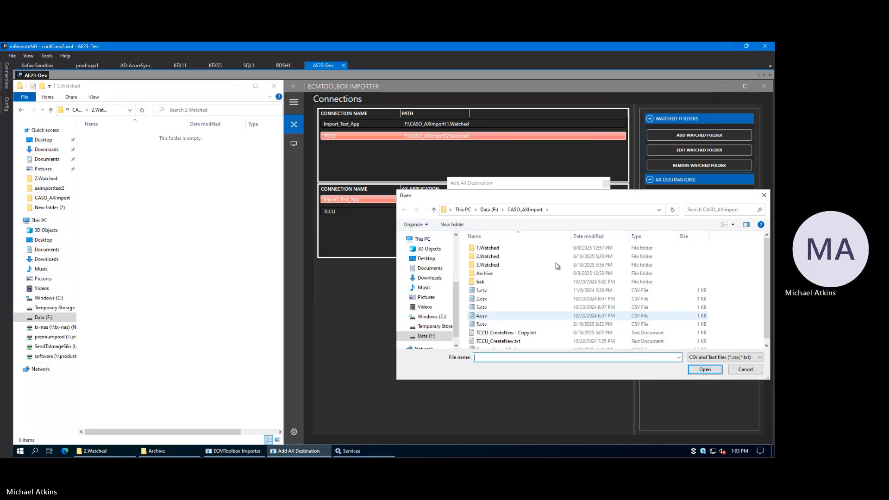
double_click(486, 248)
double_click(484, 249)
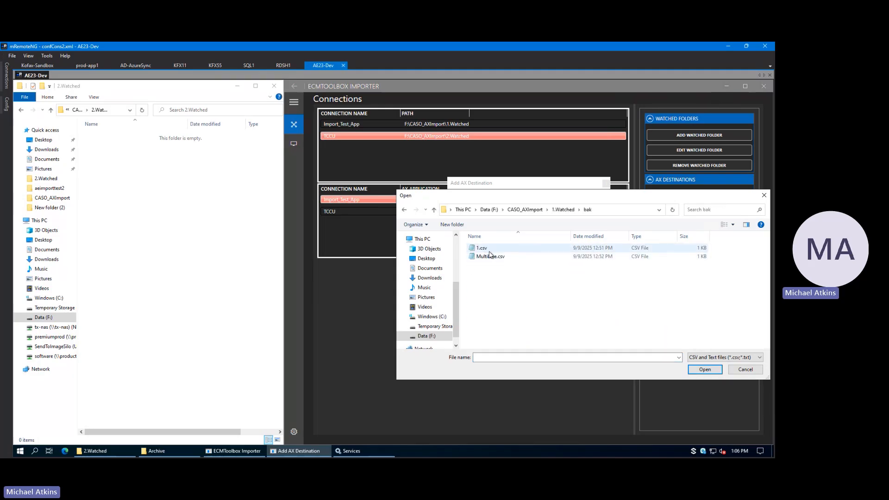
click(491, 257)
click(704, 369)
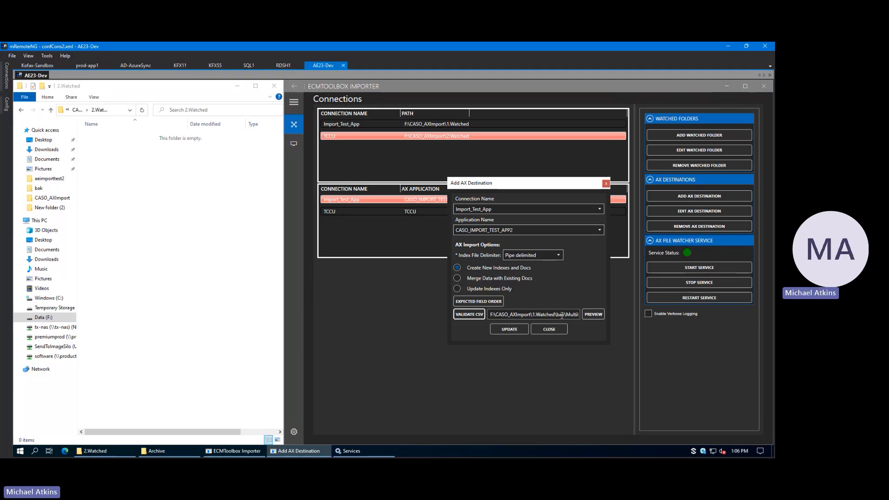
Step: Preview the loaded CSV's validation and examine the first line's status and all its recognized fields
click(590, 314)
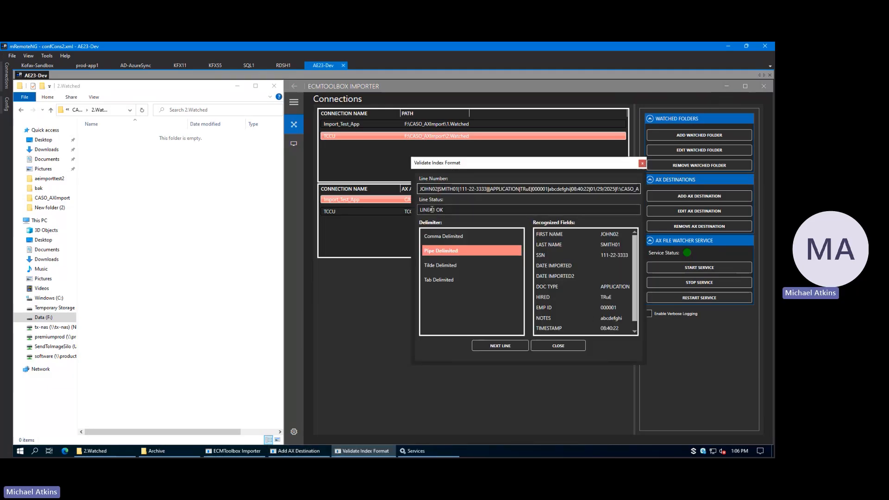
click(464, 211)
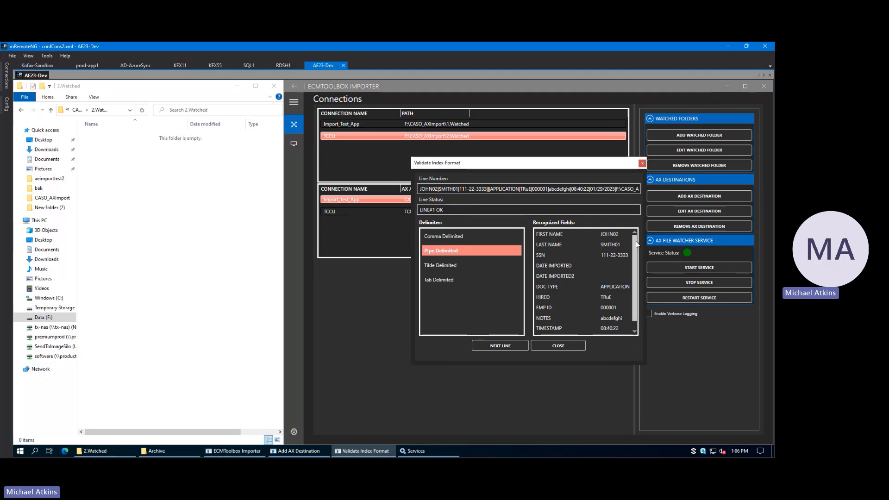
mouse_move(635, 242)
mouse_down()
mouse_move(635, 268)
mouse_move(634, 241)
mouse_up()
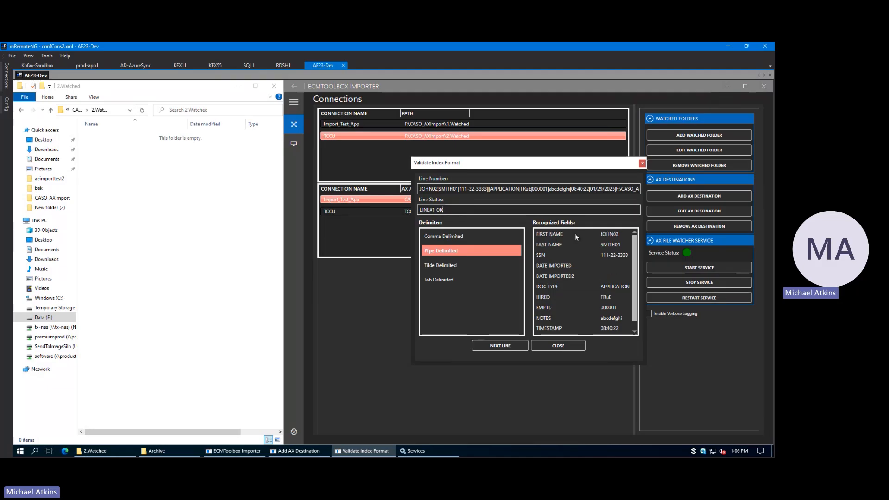
drag(634, 288, 635, 293)
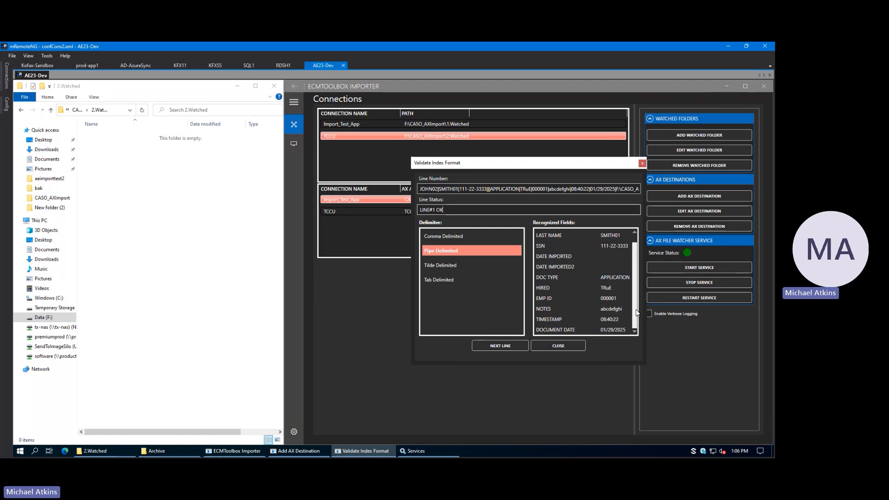
Step: Step through lines 2 to 5 of the CSV preview, examining each line's status, and close the preview and destination dialogs without updating
click(507, 348)
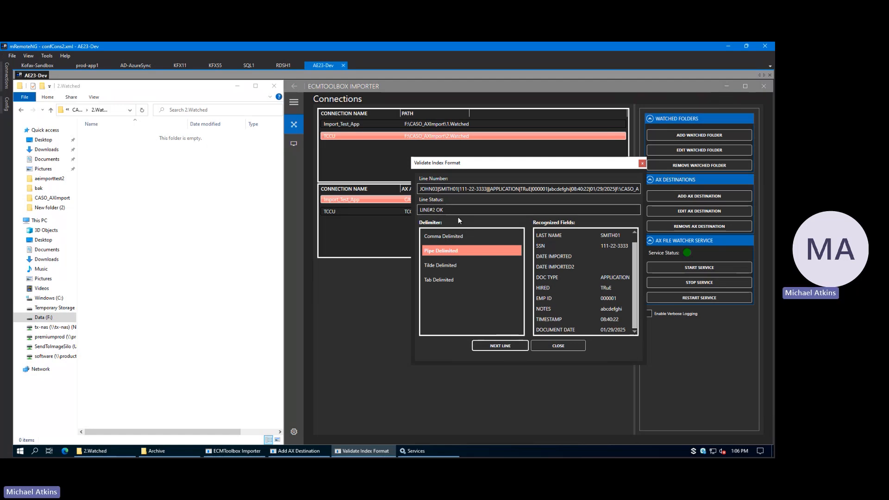
click(504, 345)
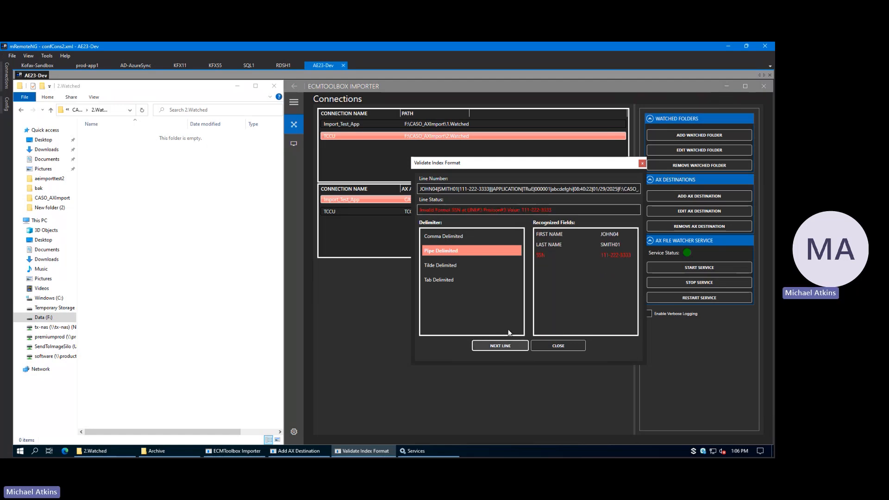
double_click(456, 210)
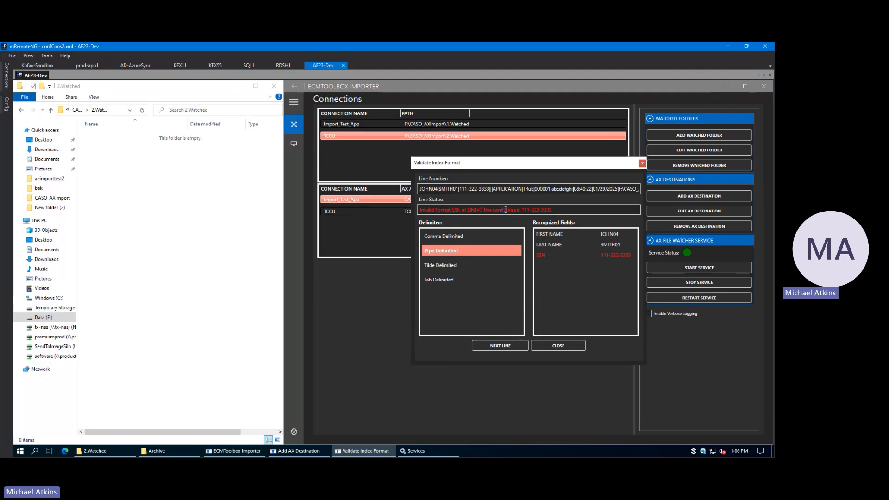
click(499, 345)
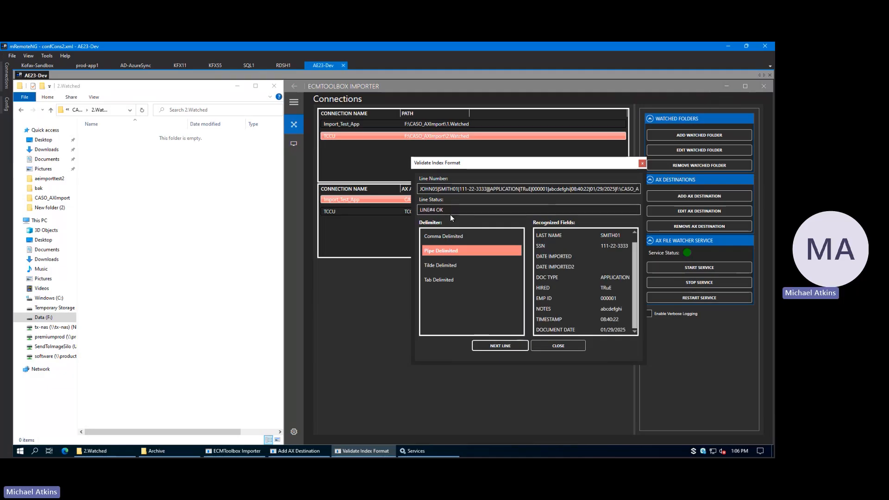
click(501, 349)
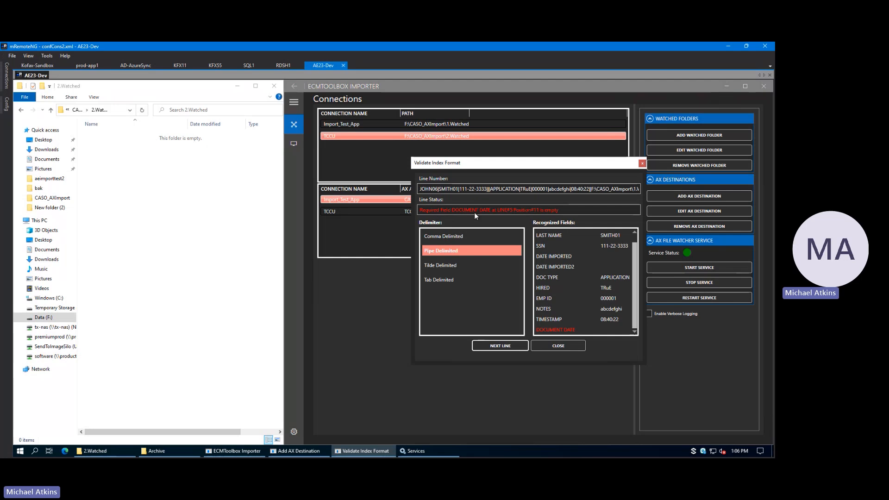
click(418, 209)
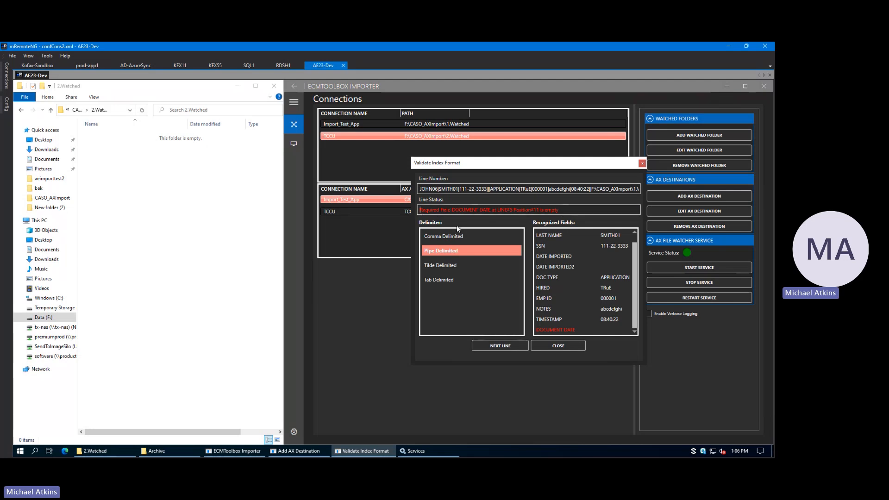
click(556, 346)
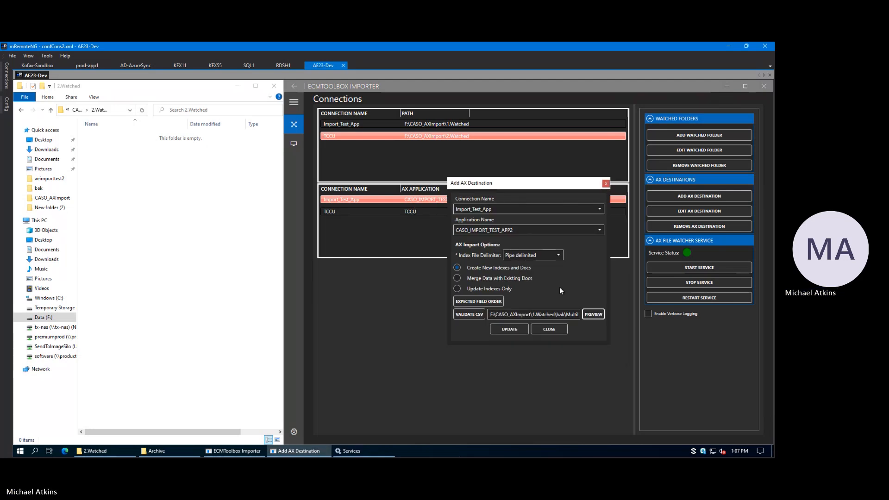
click(551, 333)
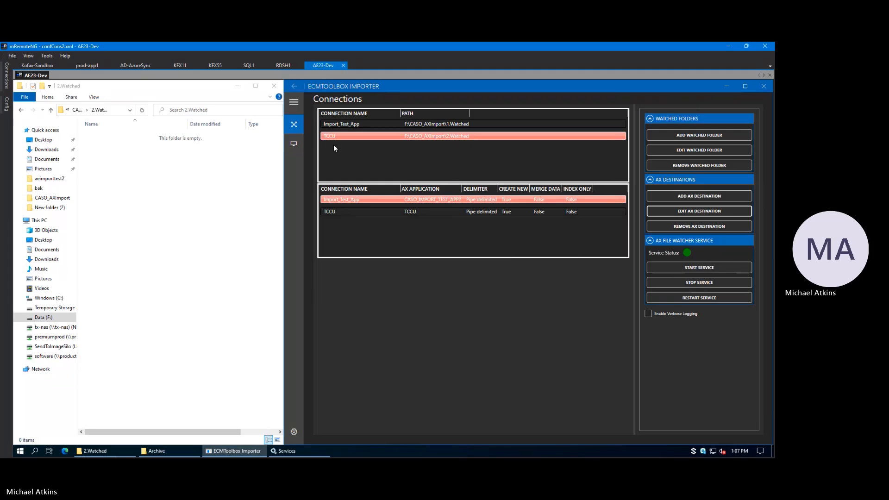
Step: Try enabling verbose logging on the connections page, and turn it off again
click(293, 144)
click(294, 125)
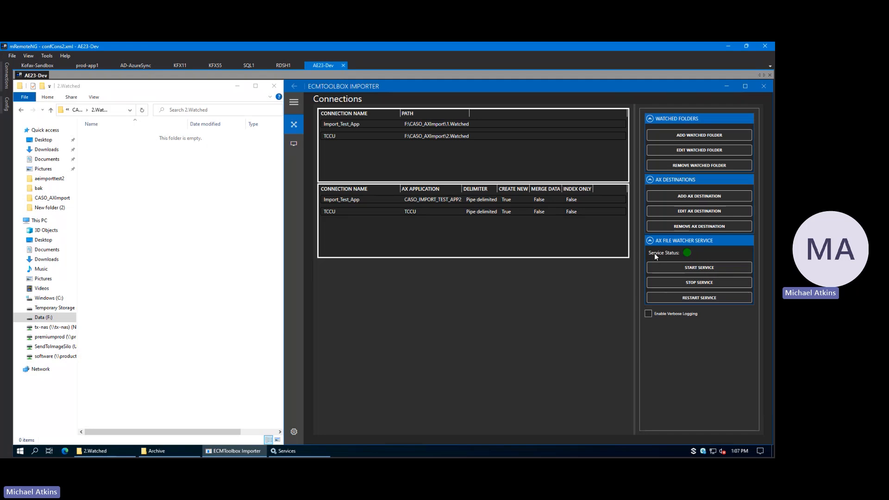
click(648, 315)
click(551, 201)
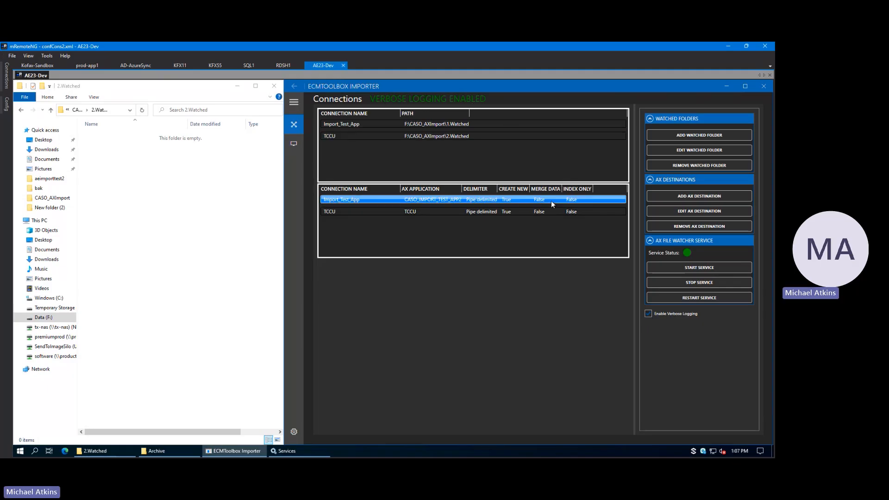
click(650, 315)
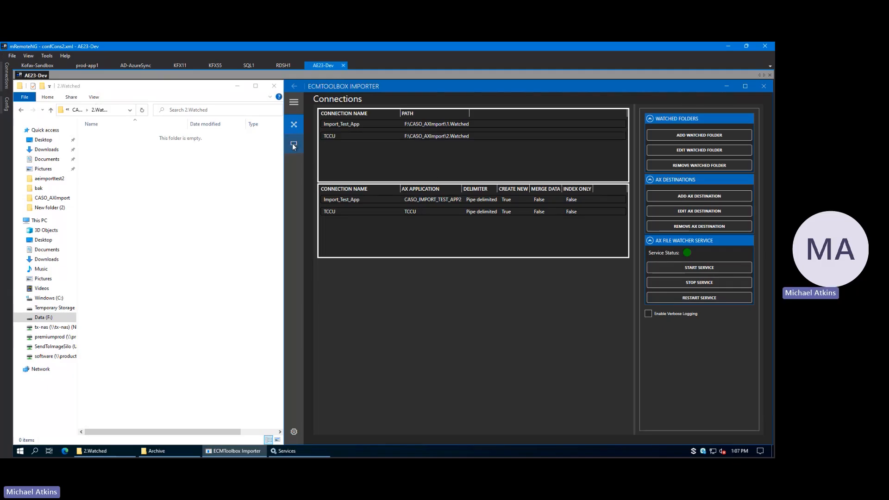
Step: Open the monitor log page of the Import_Test_App connection from the monitoring view
click(293, 102)
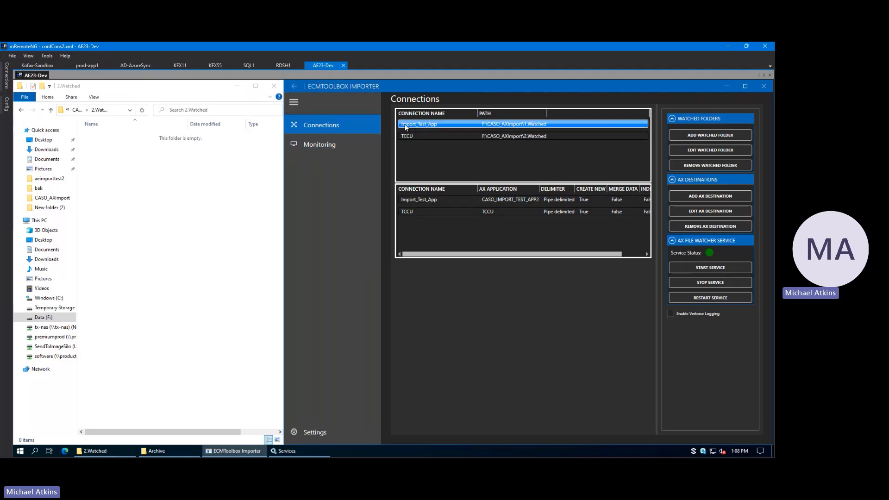
click(311, 146)
click(294, 104)
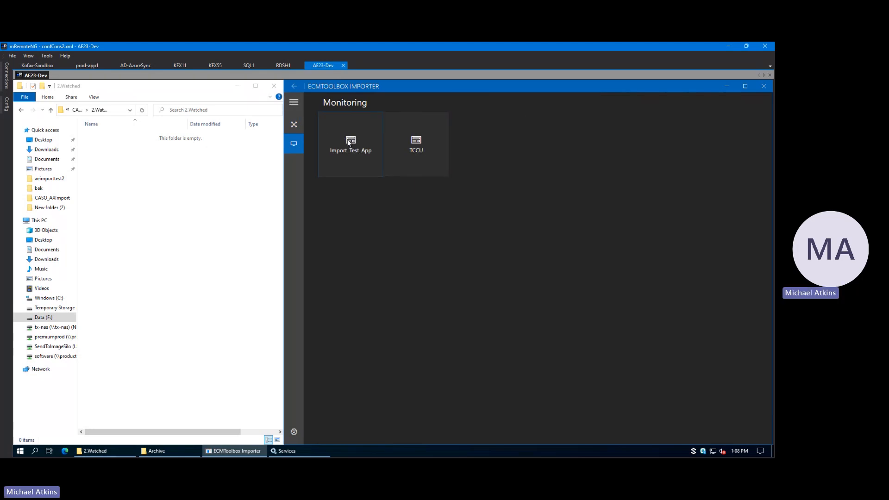
click(349, 142)
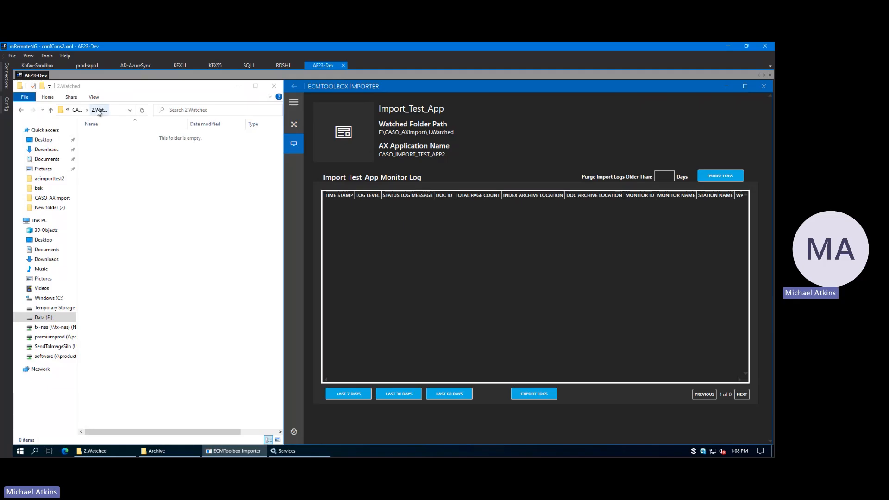
Step: Copy 1.csv and 1.pdf from the bak folder into the 1.Watched folder for import
click(82, 111)
double_click(104, 140)
double_click(102, 137)
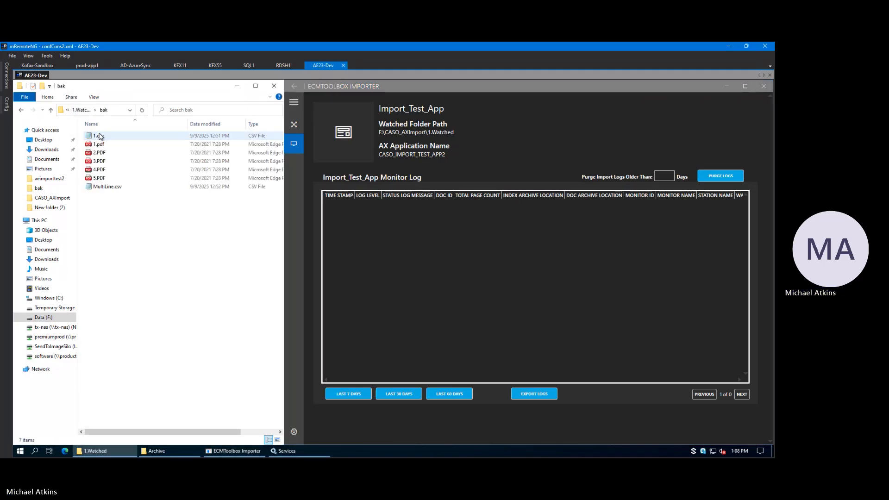
click(82, 110)
key(ctrl+v)
click(195, 247)
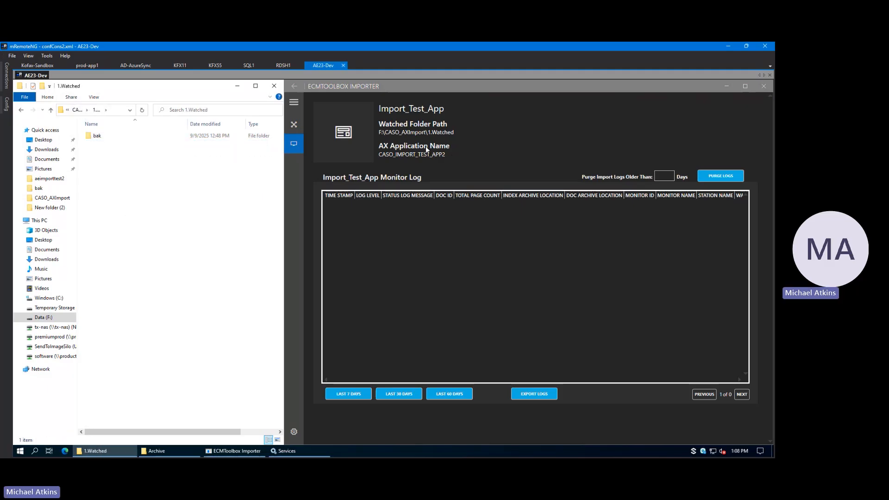
Step: Load the last 7 days of the Import_Test_App monitor log and examine every column of the import entry
click(348, 393)
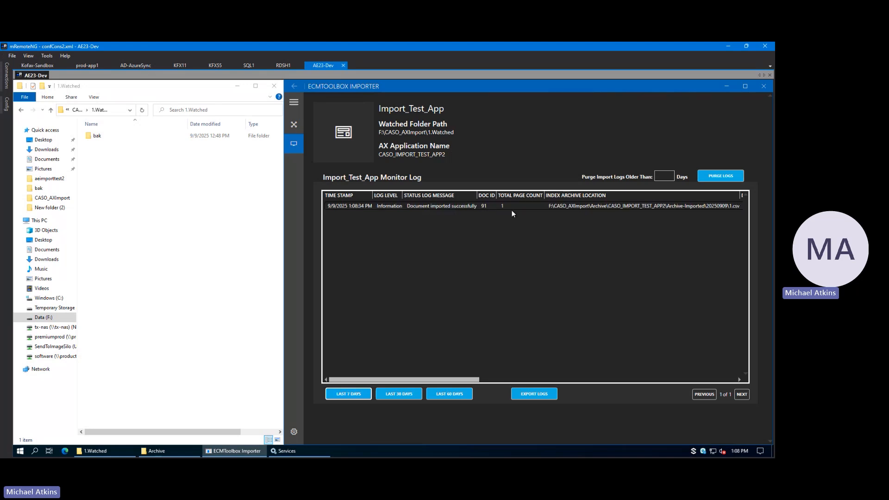
drag(470, 372, 543, 379)
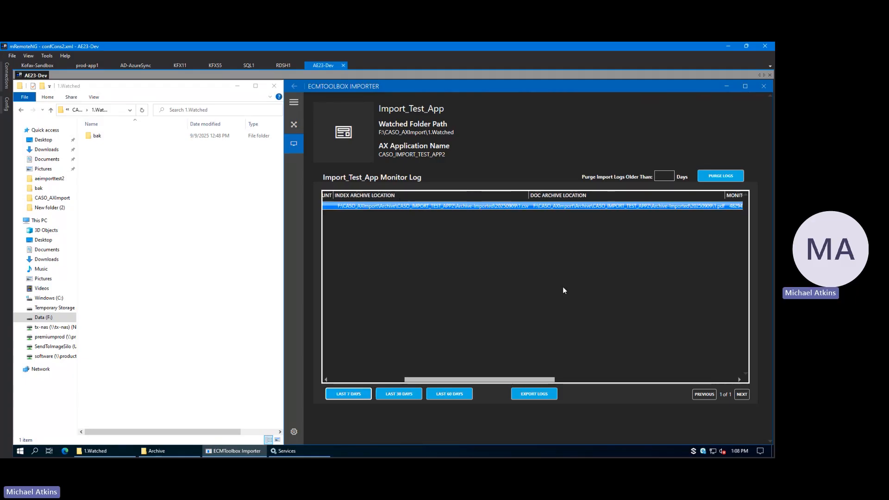
drag(554, 380, 699, 380)
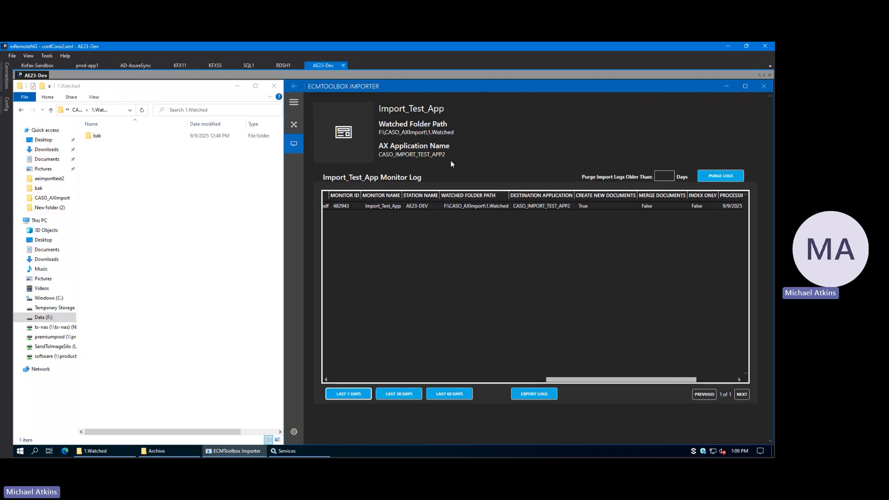
drag(586, 378, 626, 380)
click(513, 207)
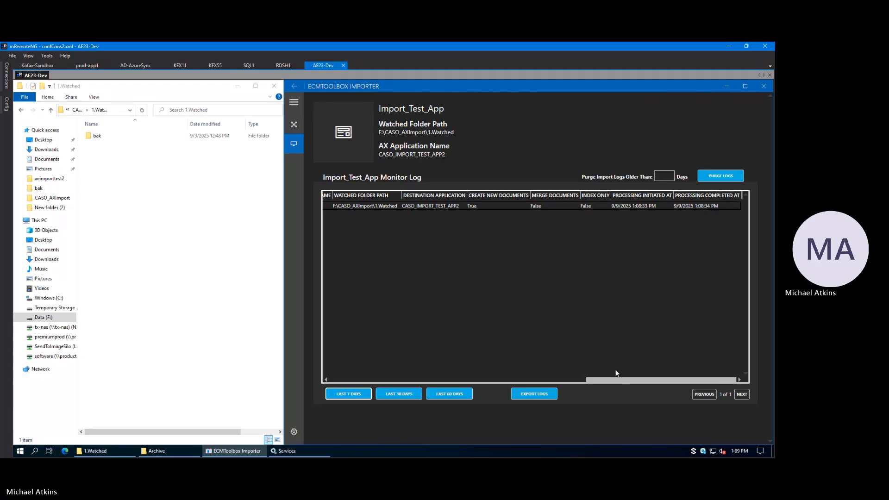
Step: Review the folder selection for exporting the monitor logs, and cancel without exporting
click(538, 394)
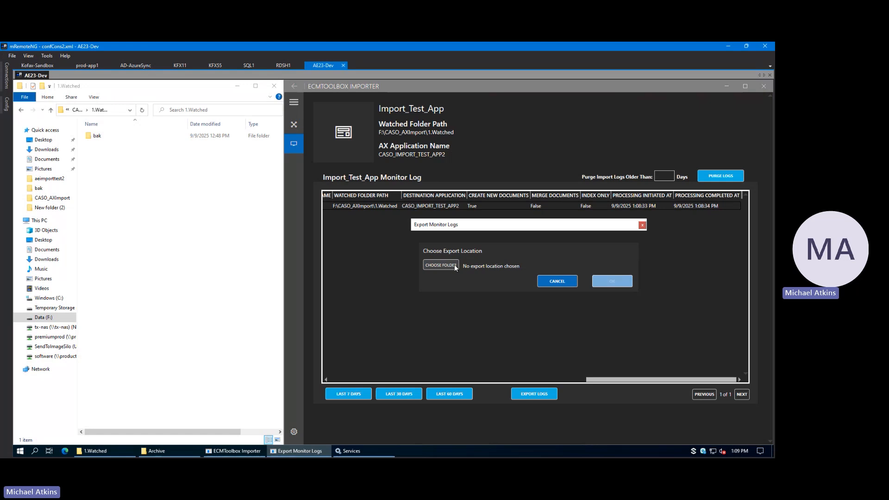
click(454, 264)
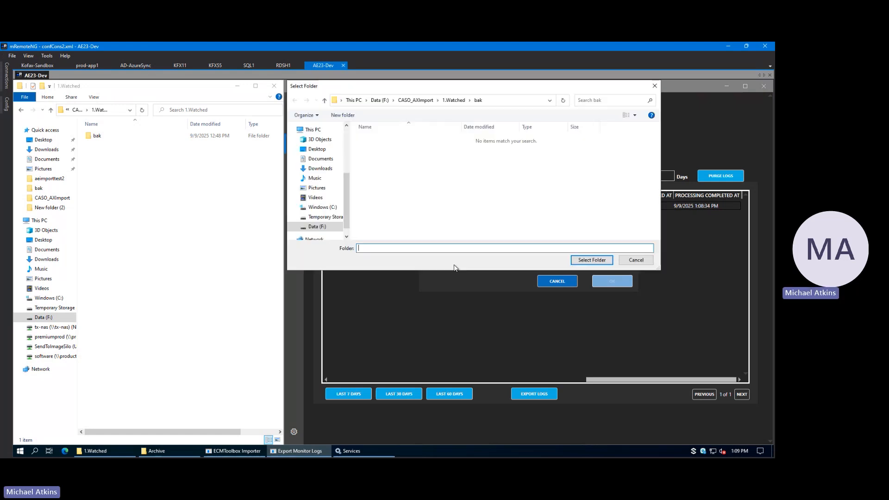
click(634, 260)
click(562, 281)
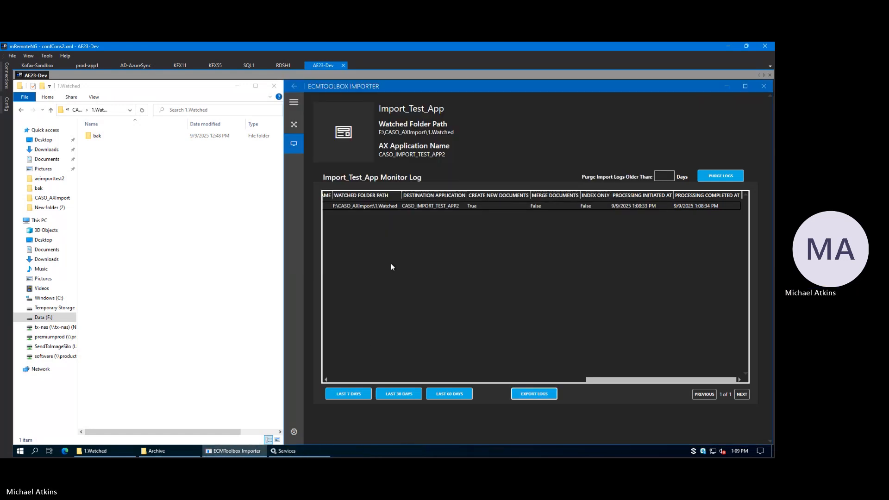
Step: Enter 2 days as the age limit for purging import logs, clear it again, and return to the log's first columns
click(664, 205)
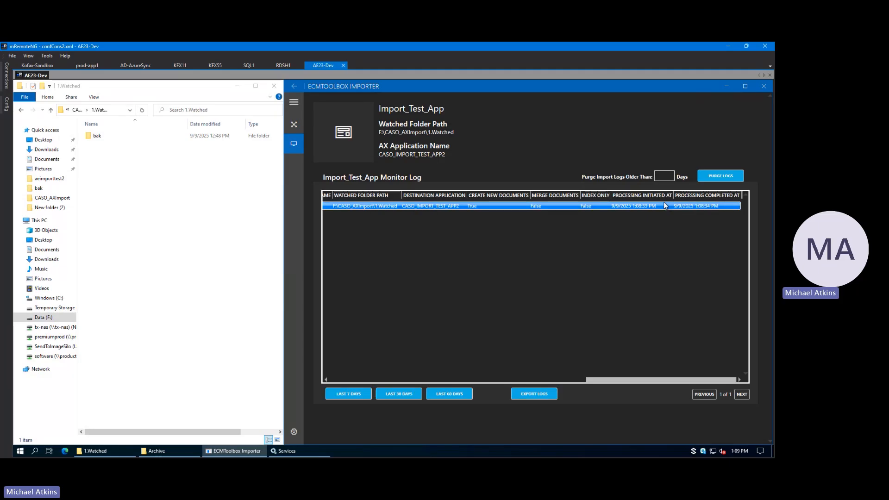
click(659, 178)
text(2)
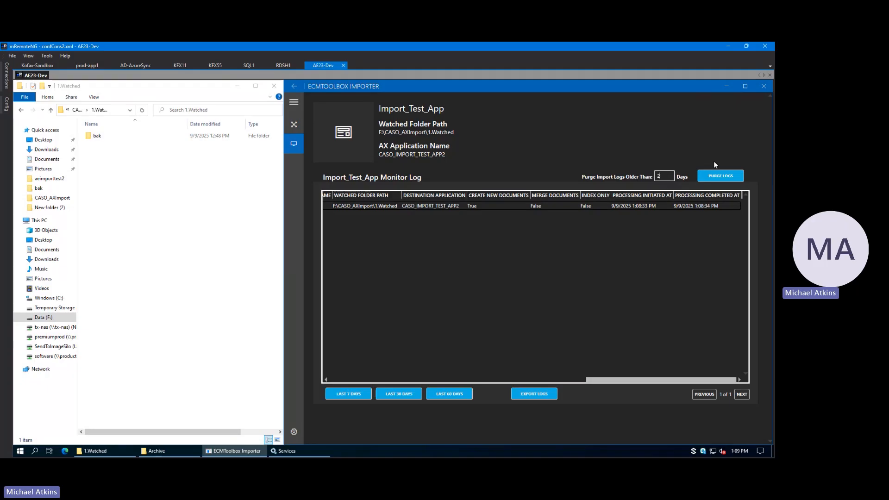
click(735, 175)
key(BackSpace)
click(742, 395)
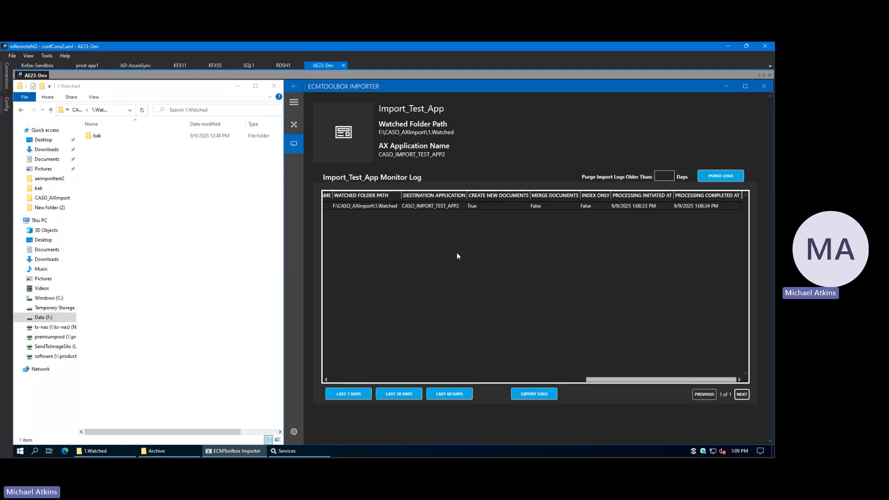
drag(618, 382, 361, 382)
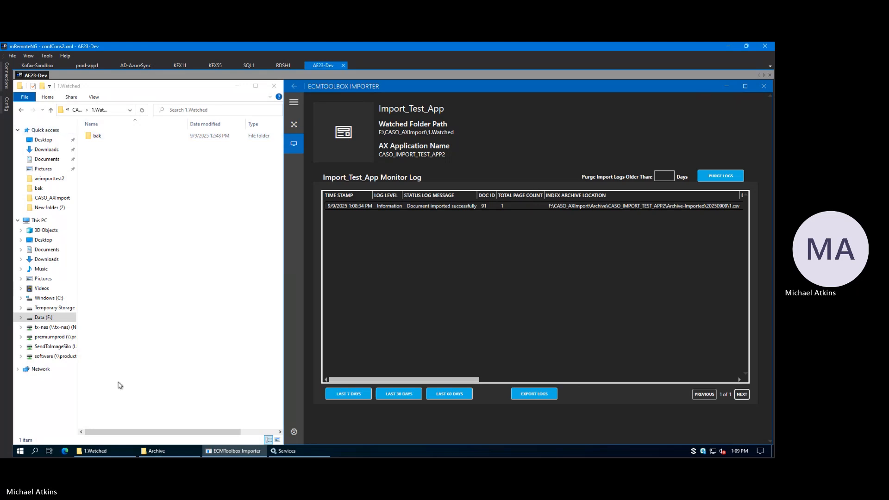
Step: Copy MultiLine.csv and the PDF files 1 to 5 from the bak folder into the 1.Watched folder
click(79, 111)
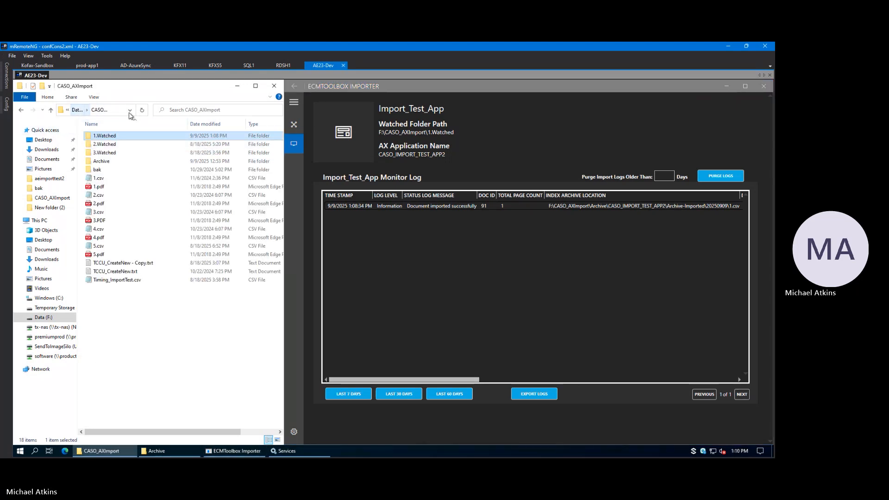
double_click(105, 136)
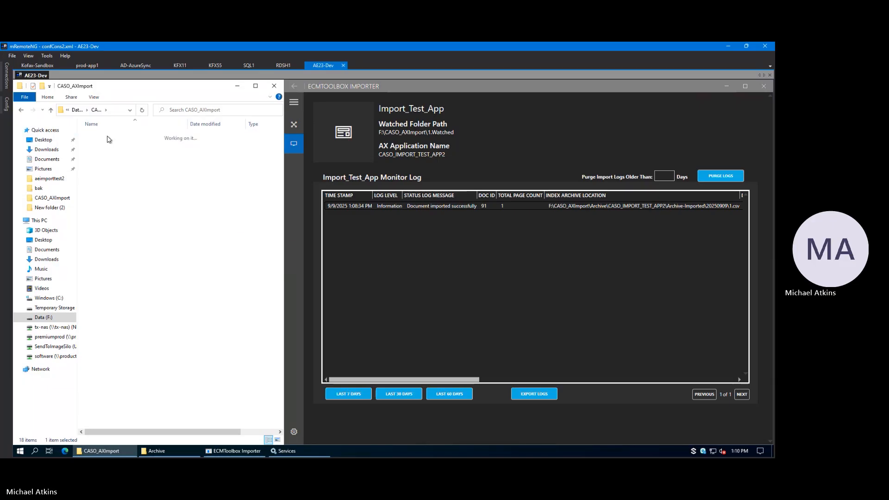
double_click(108, 136)
drag(124, 191, 134, 144)
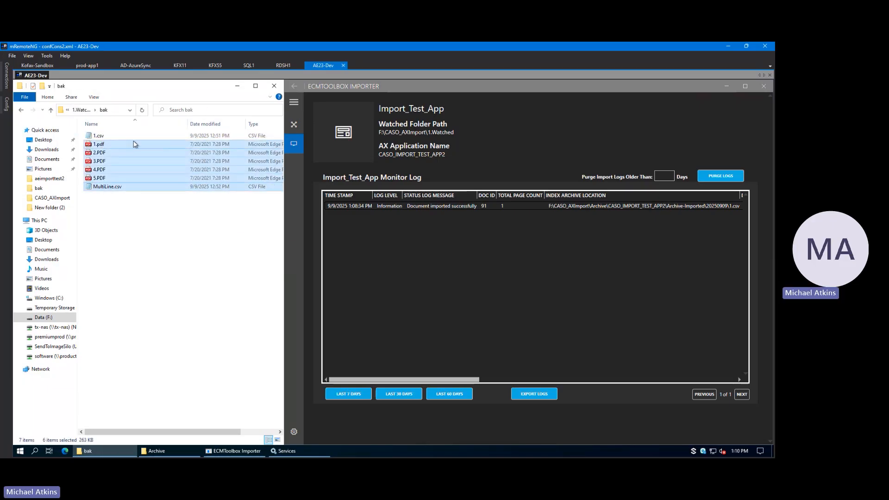
click(80, 110)
key(ctrl+v)
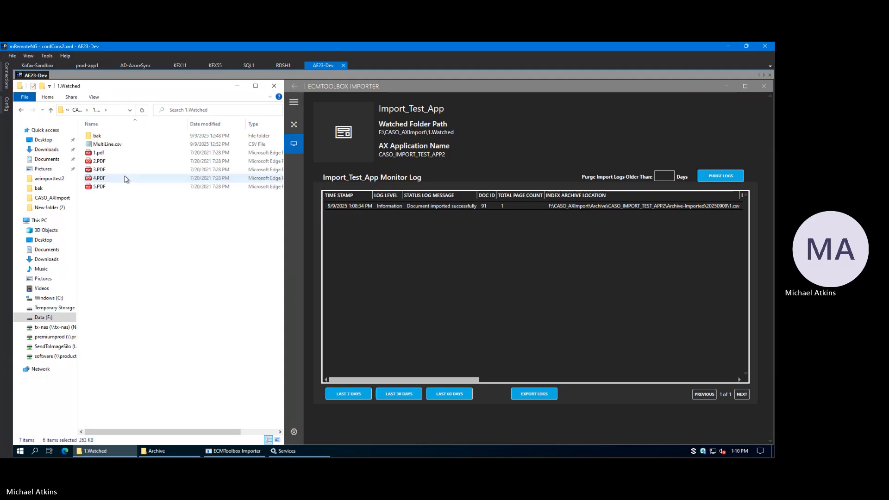
click(129, 227)
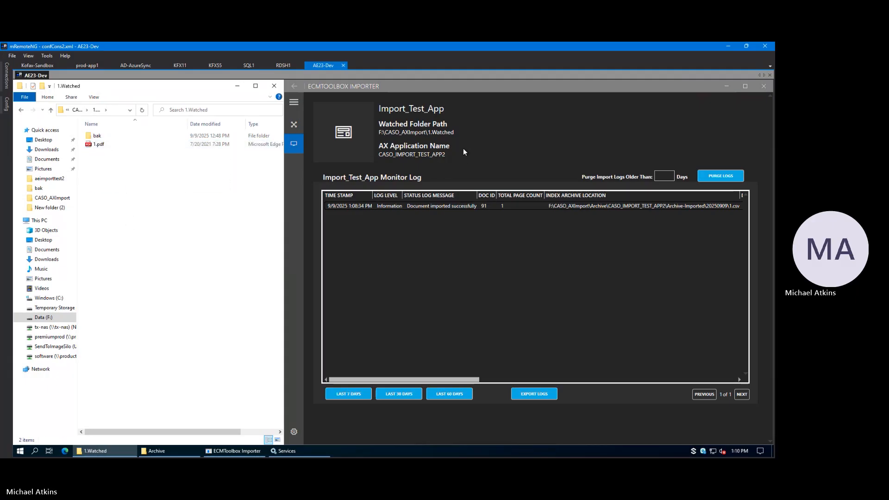
Step: Reload the last 7 days of the monitor log and widen the status log message column to read the full error messages
click(102, 144)
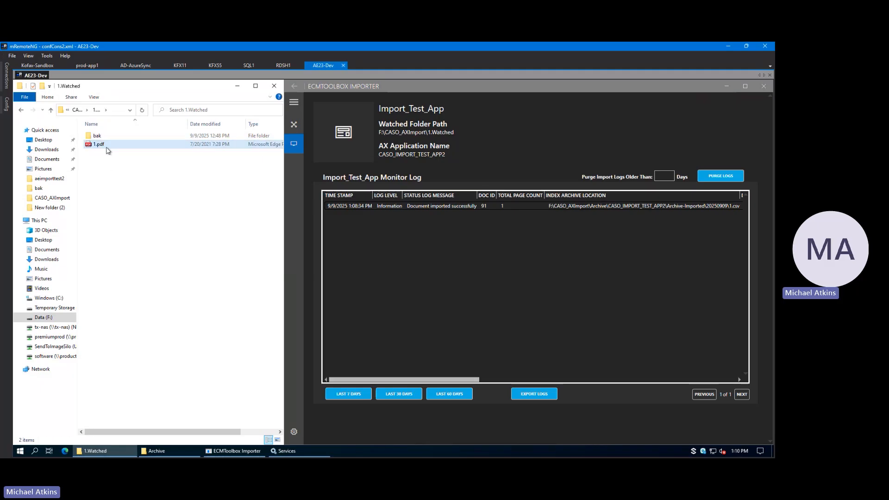
click(119, 161)
click(354, 397)
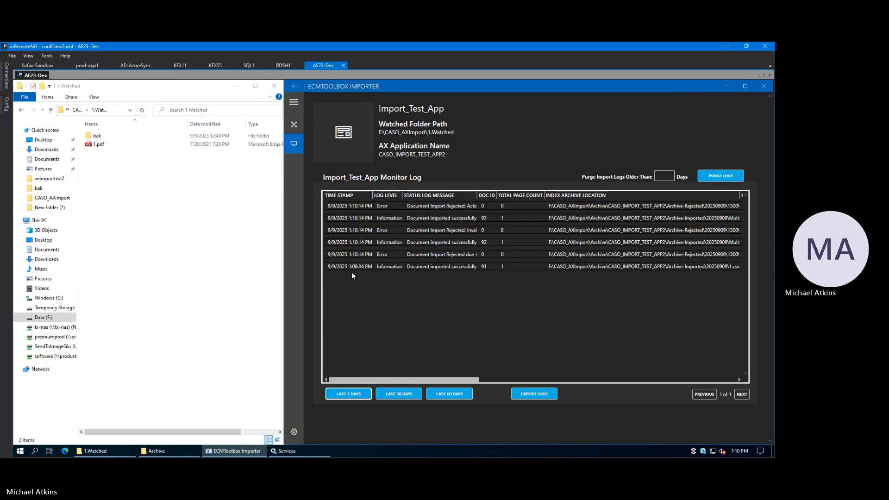
click(361, 205)
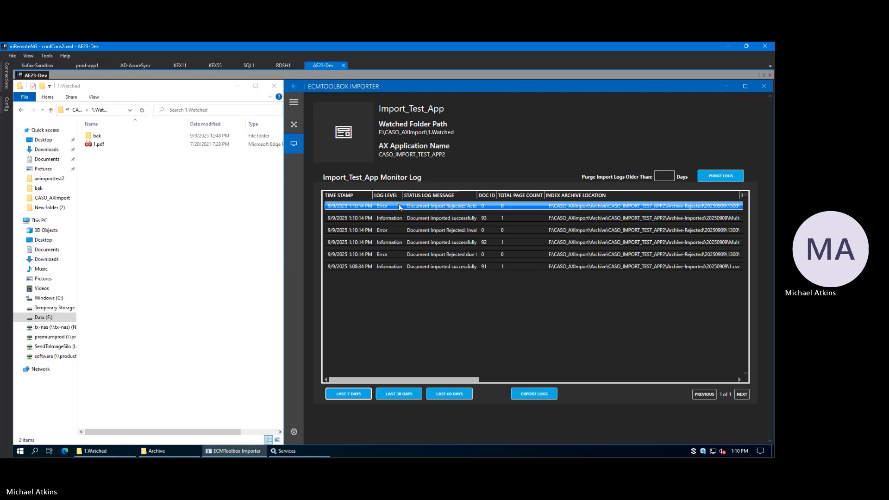
double_click(477, 194)
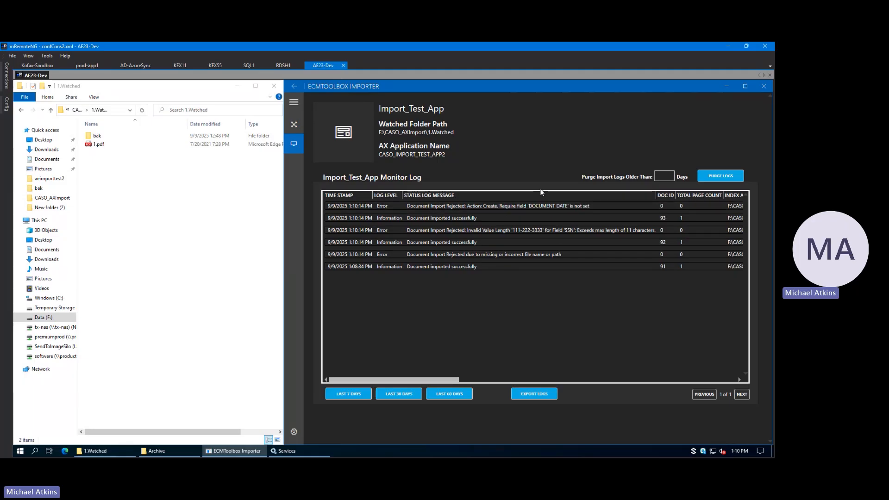
Step: Review the rejected and imported document entries in the monitor log, ending on the missing or incorrect file name error
click(535, 209)
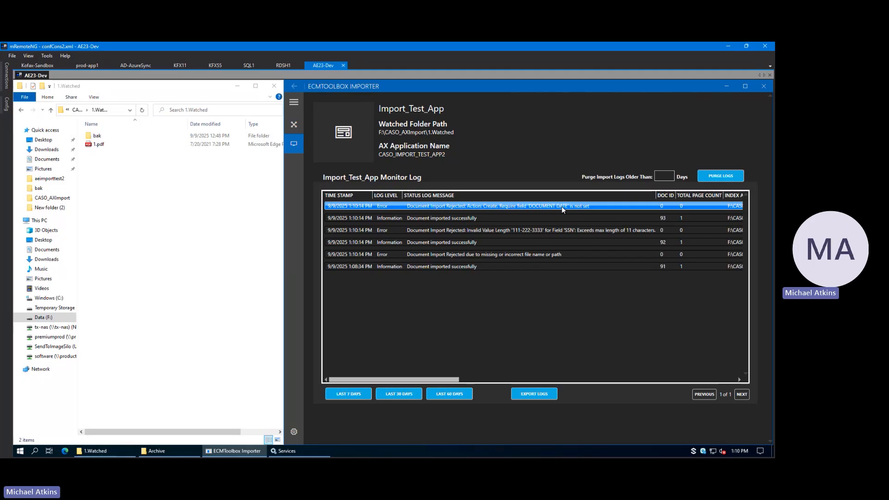
click(456, 218)
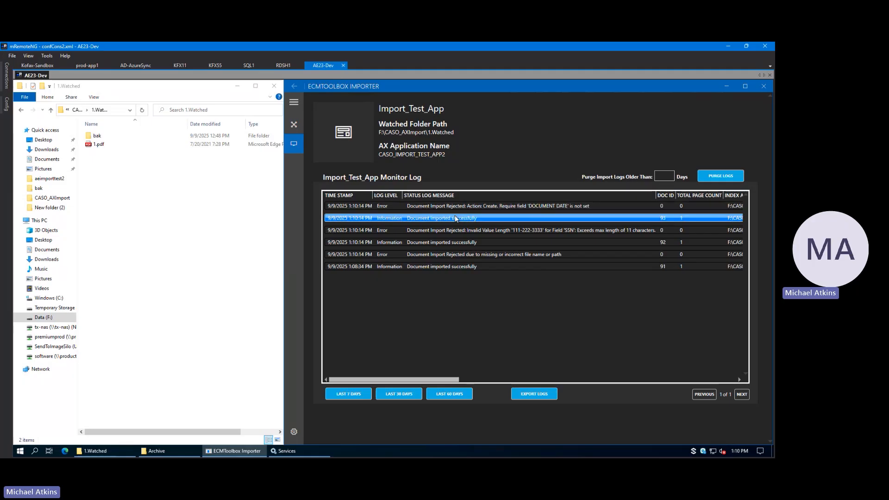
click(531, 230)
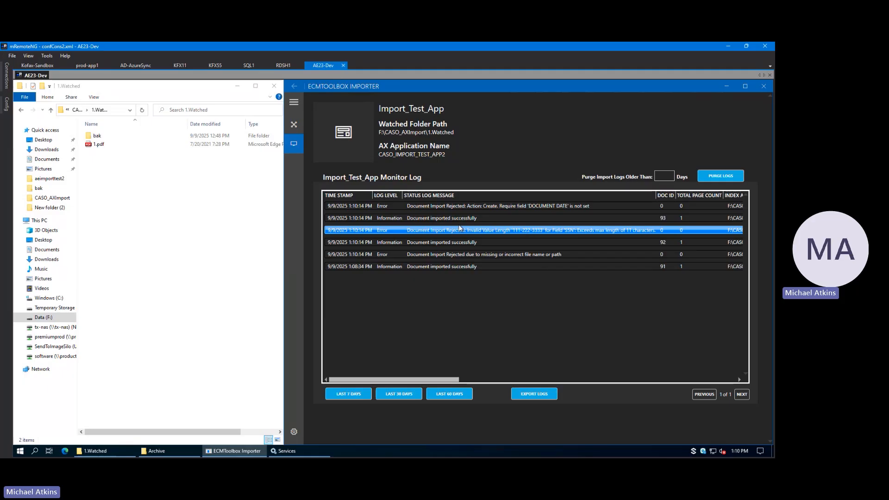
click(438, 239)
click(426, 257)
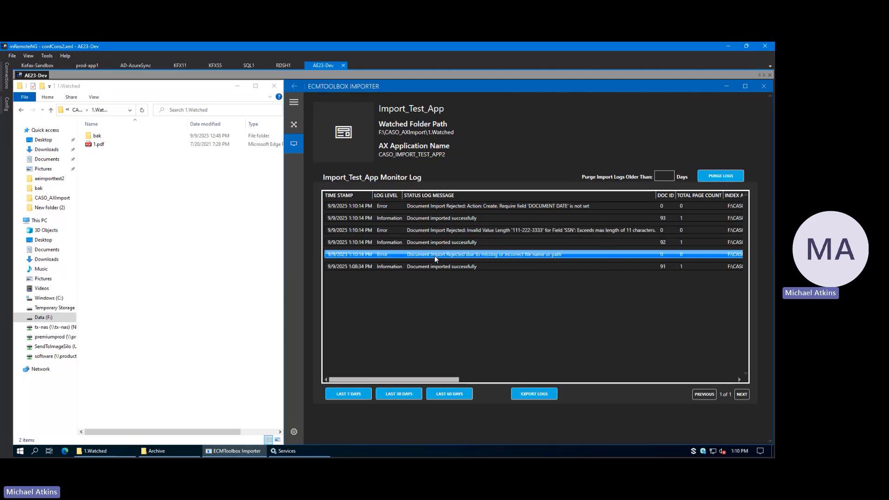
click(455, 266)
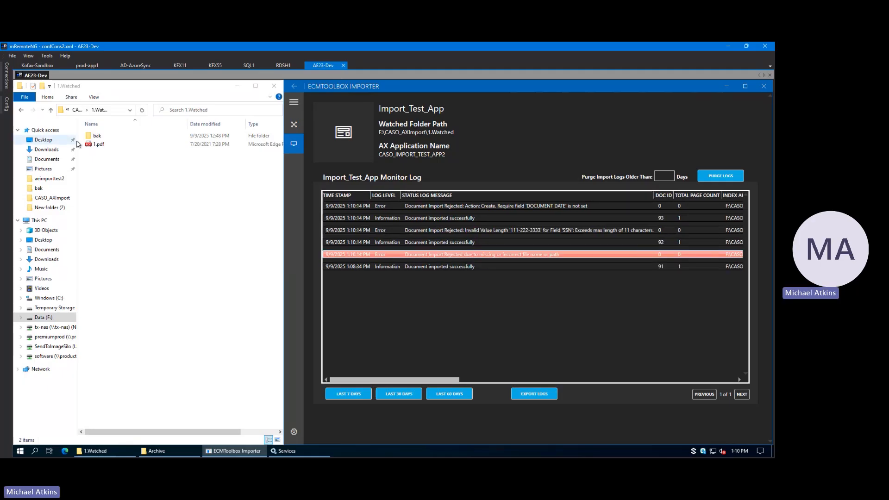
click(507, 257)
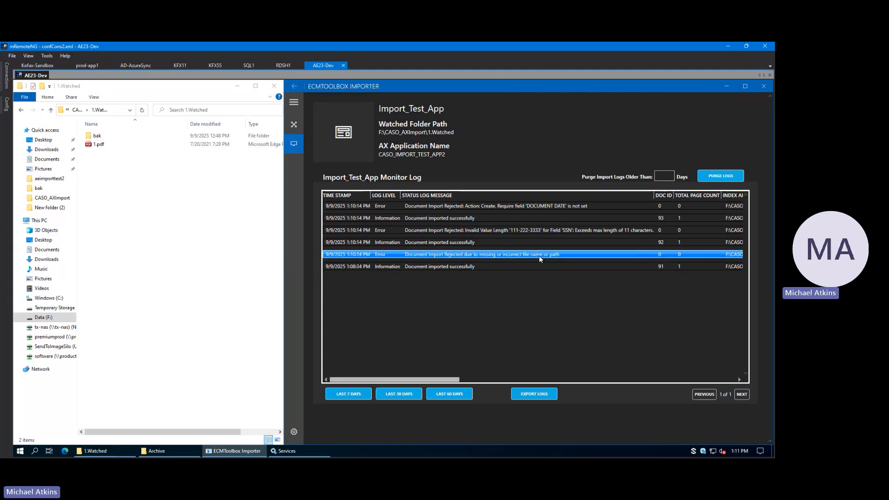
Step: Check the index and document archive locations of the entry rejected for a missing file name, and return to the log's first columns
drag(458, 379, 571, 363)
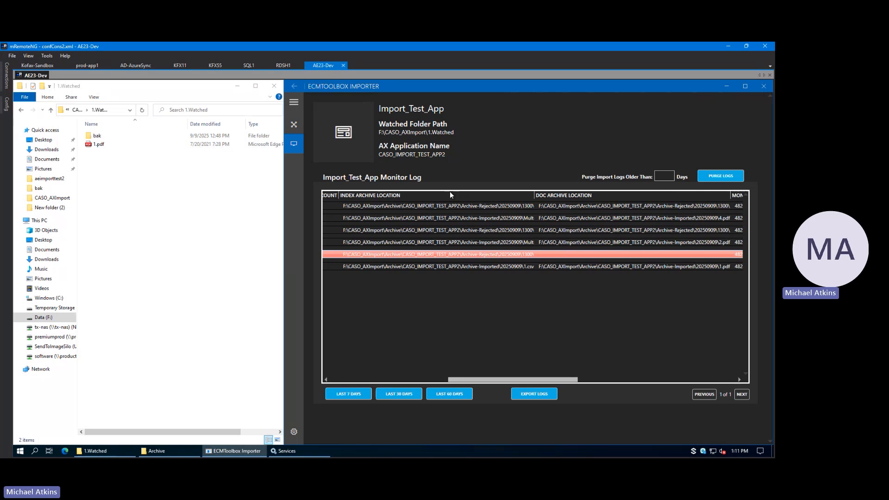
click(448, 255)
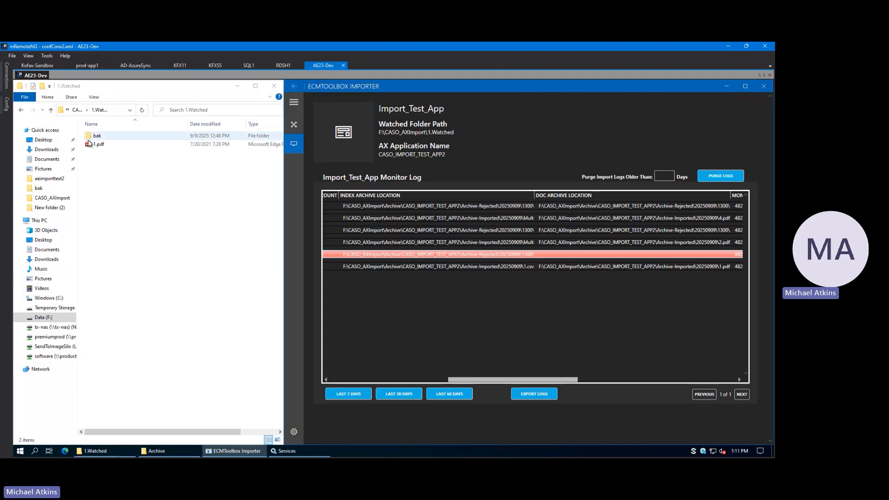
drag(546, 379, 415, 383)
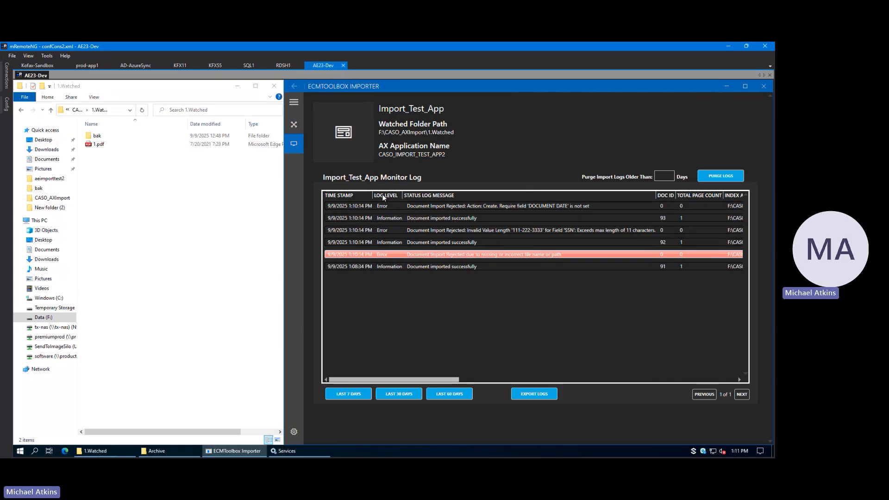
Step: Sort the monitor log by log level, by time stamp with the newest first, and by status log message in both orders
click(383, 196)
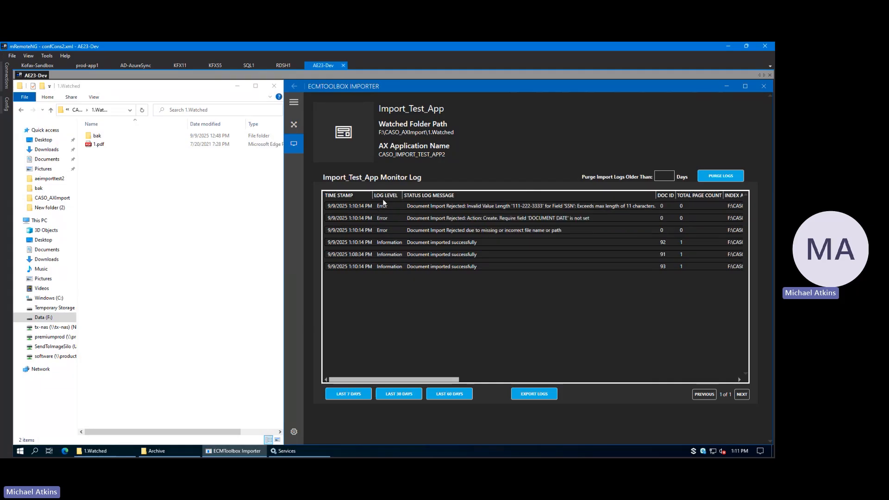
click(344, 196)
click(345, 196)
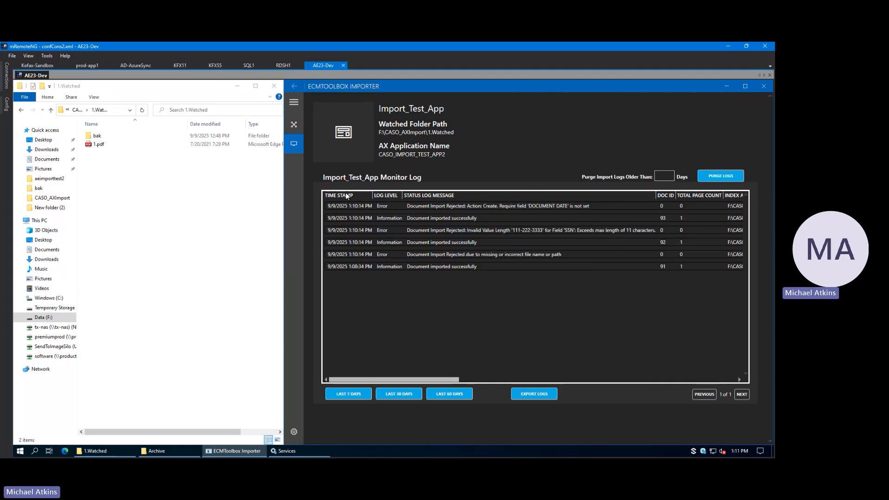
click(504, 196)
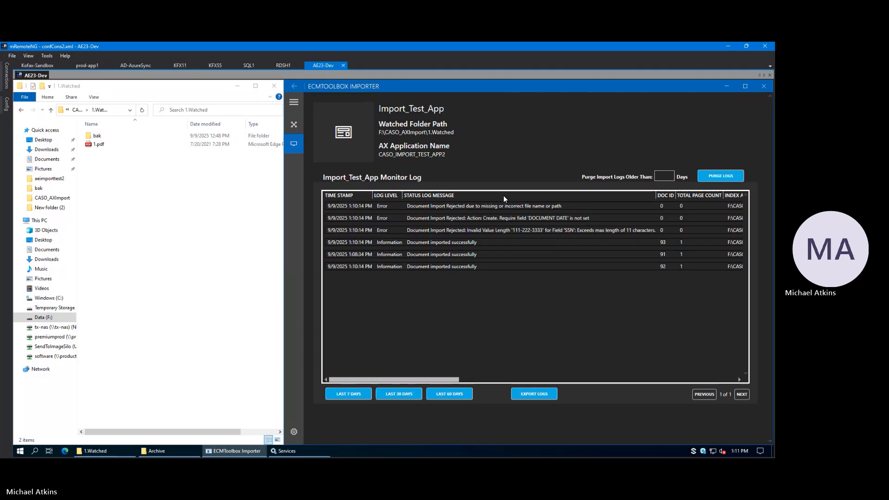
click(503, 195)
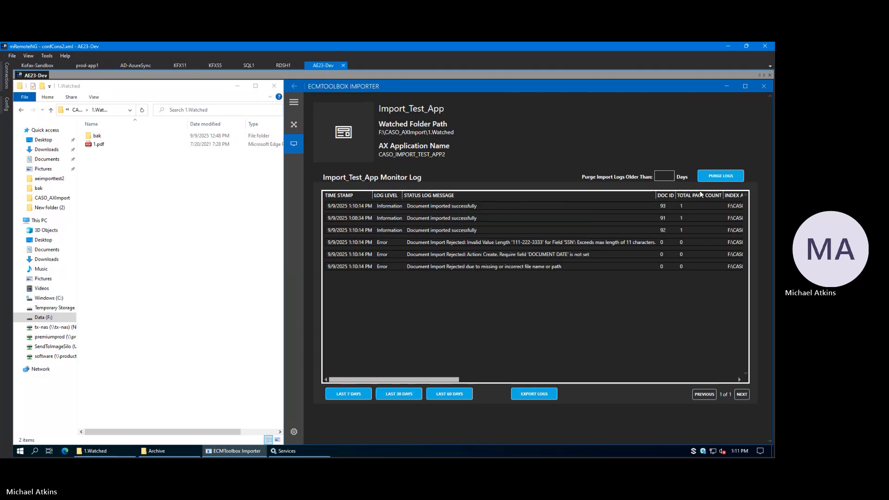
Step: Switch the Import_Test_App AX destination to Merge Data with Existing Docs and restart the AX File Watcher service
click(293, 129)
click(338, 124)
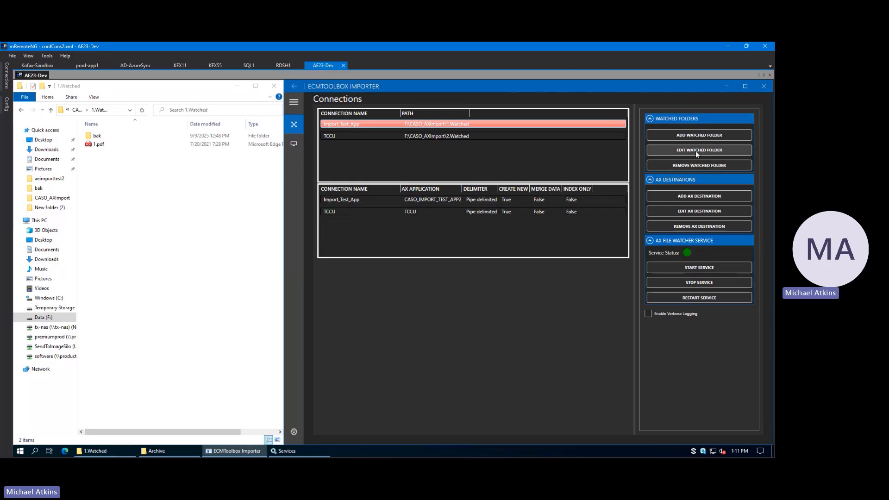
click(471, 201)
click(699, 211)
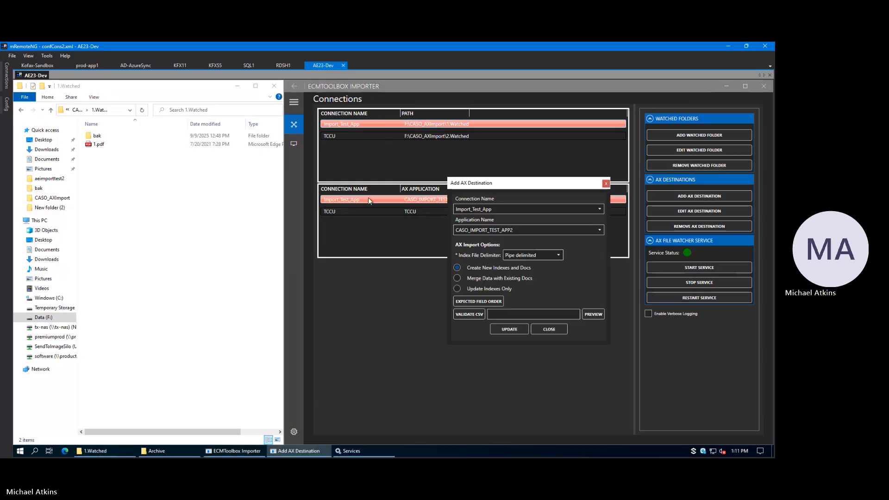
click(457, 278)
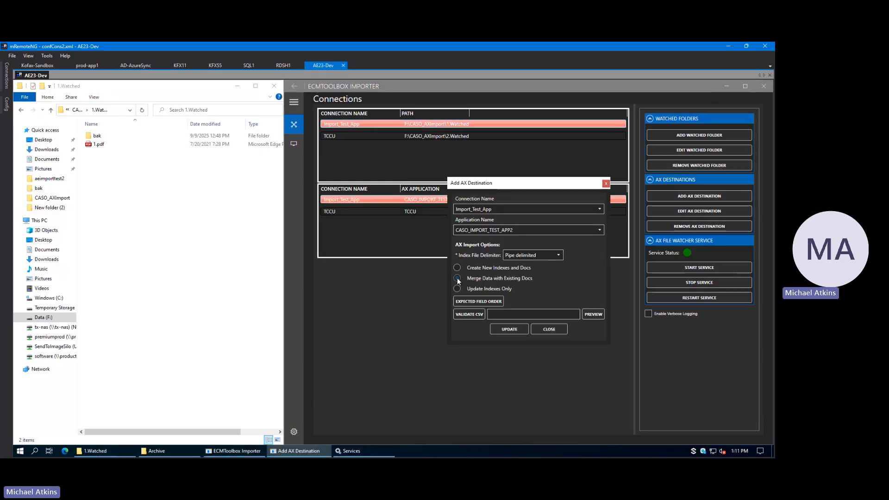
click(510, 329)
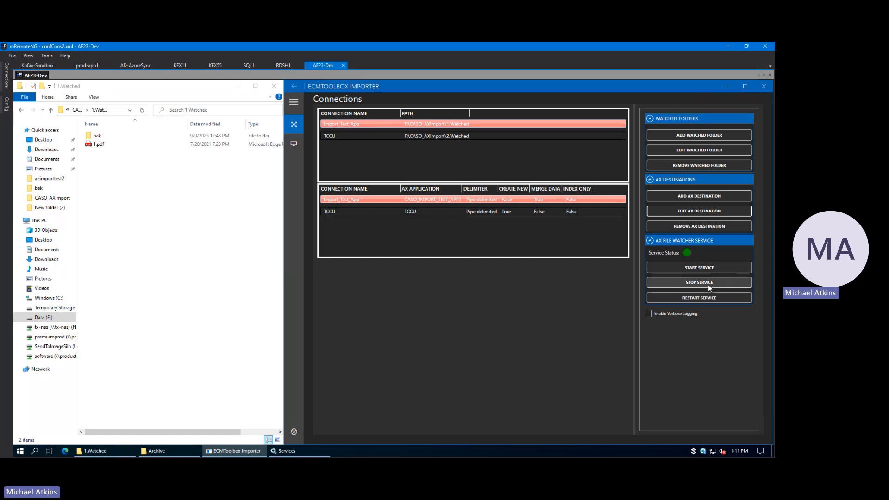
click(699, 297)
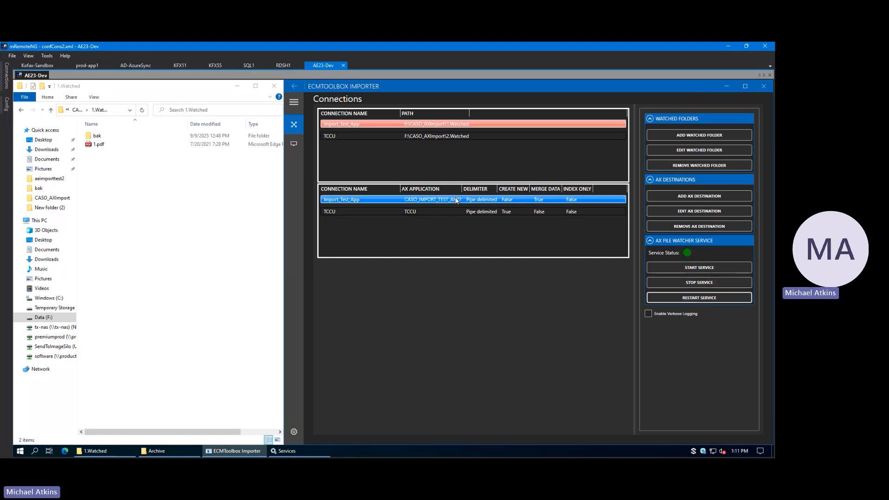
Step: Copy 1.csv and 1.pdf from the bak folder into the 1.Watched folder, replacing the existing PDF
double_click(102, 136)
click(102, 137)
shift+click(106, 144)
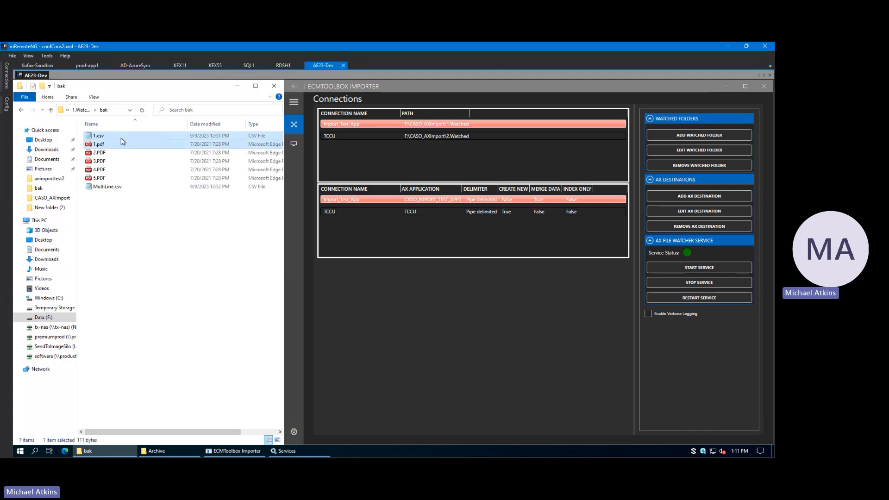
click(84, 112)
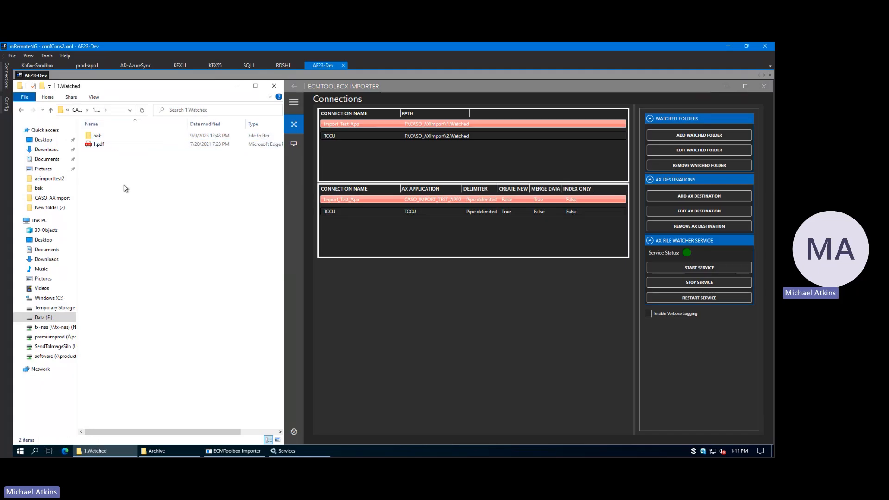
key(ctrl+v)
click(382, 207)
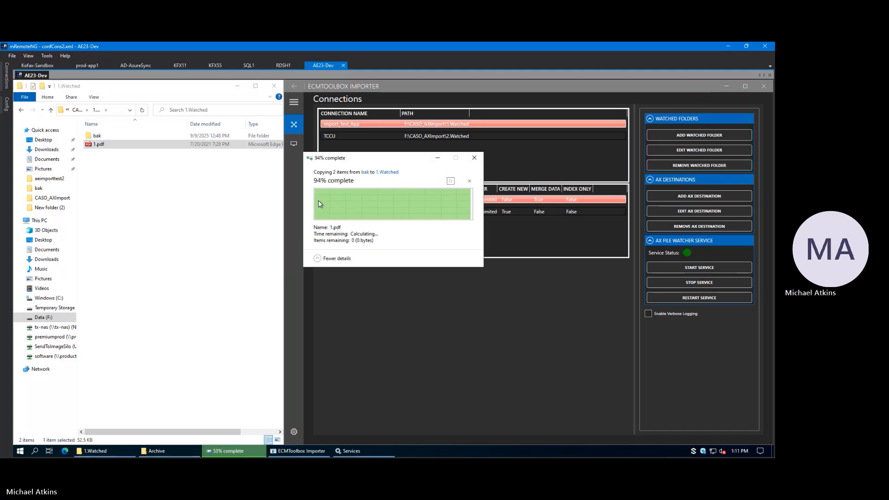
Step: Open the Import_Test_App monitor log and check the newest entry's document ID and total page count
click(293, 143)
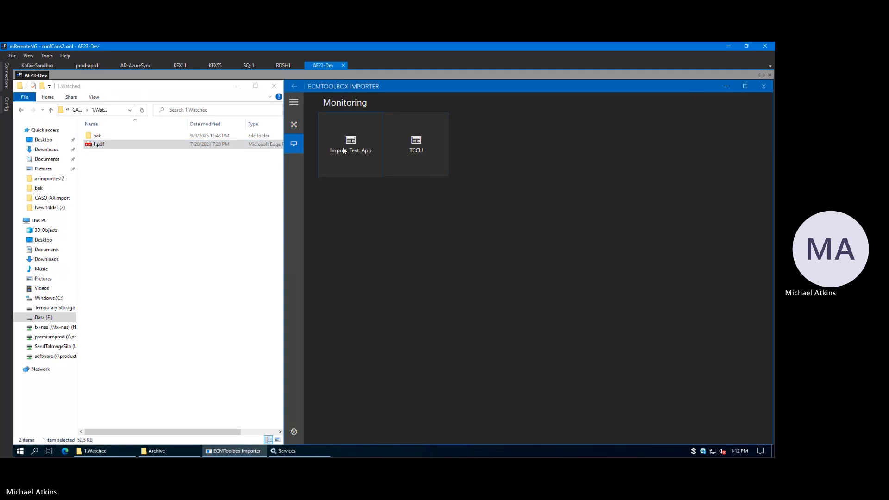
click(343, 146)
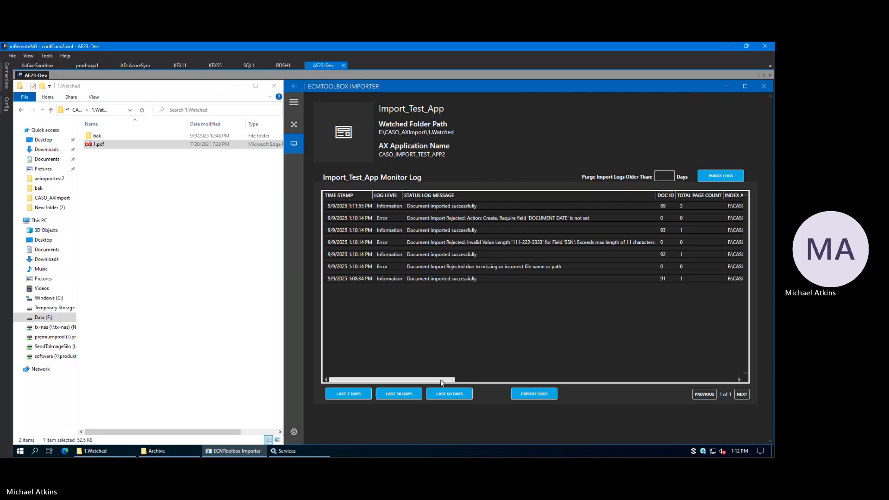
drag(442, 382, 491, 382)
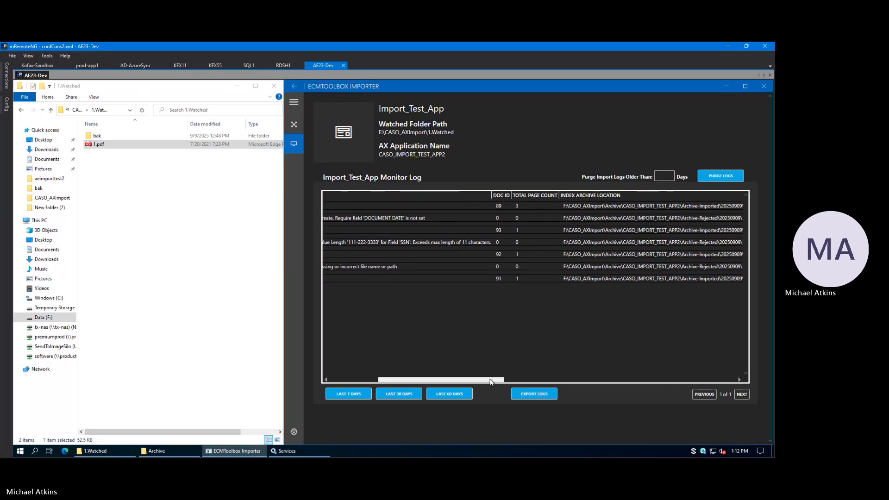
click(497, 205)
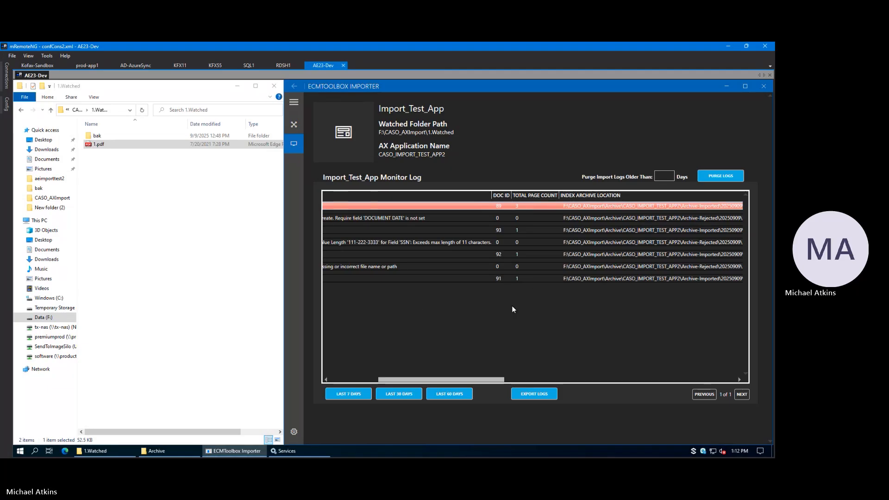
drag(493, 379, 443, 379)
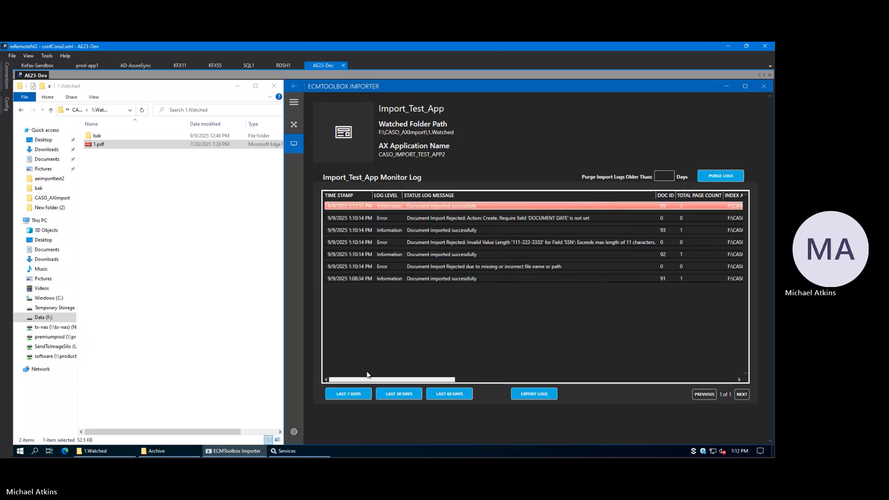
Step: Open the importer's application settings with the navigation labels collapsed
click(296, 124)
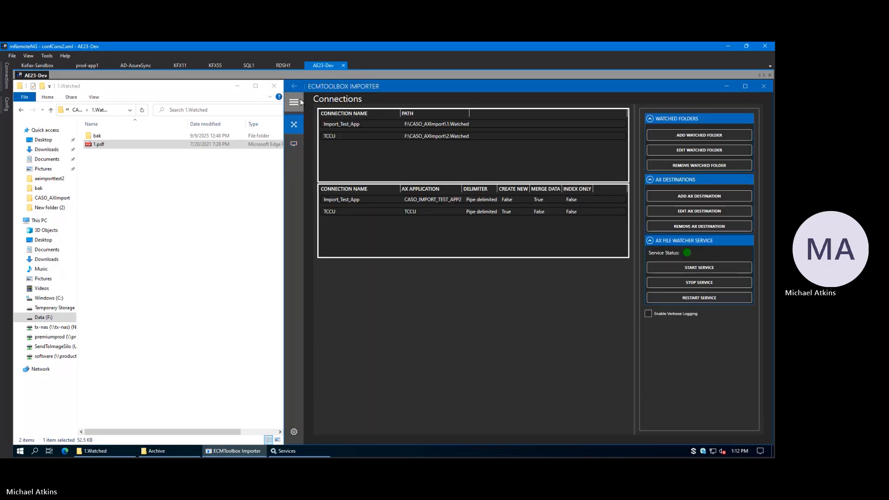
click(300, 102)
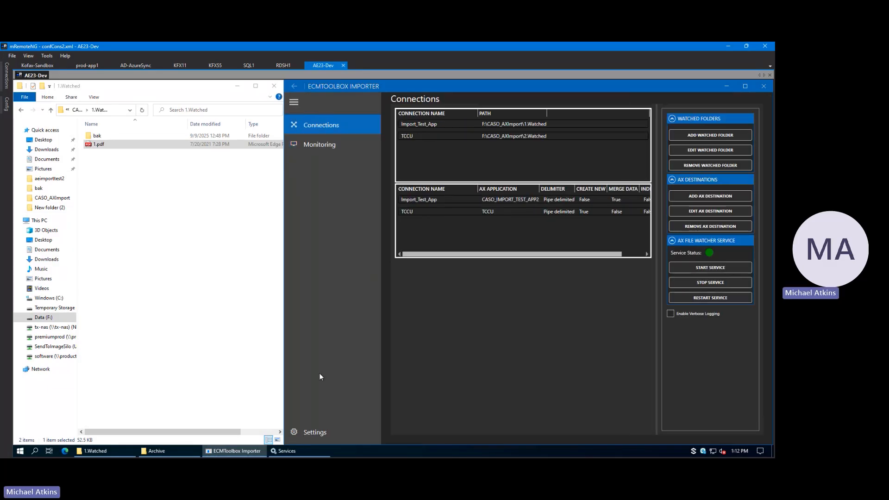
click(301, 432)
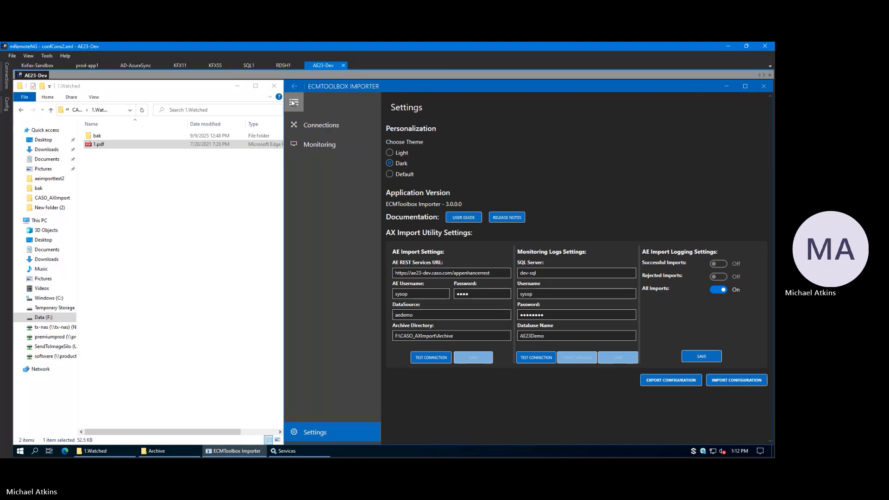
click(292, 102)
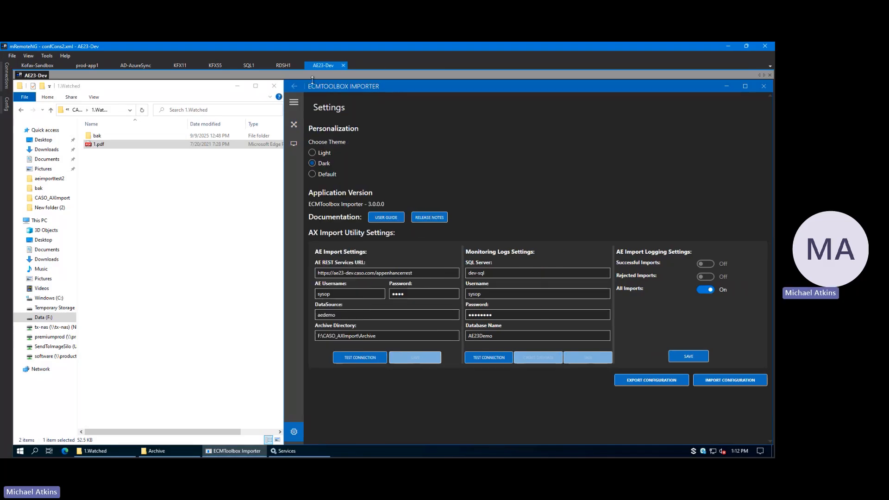
Step: Preview the Light, Dark and Default themes, and set the theme back to Dark
click(311, 152)
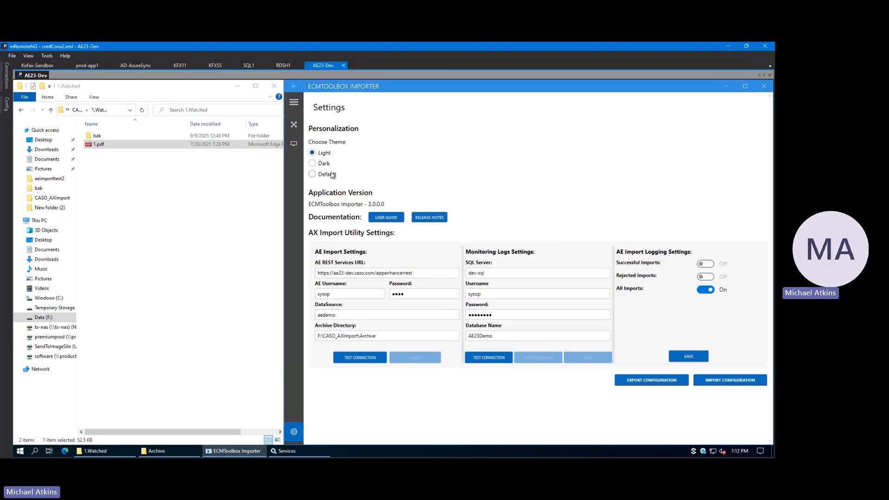
click(312, 164)
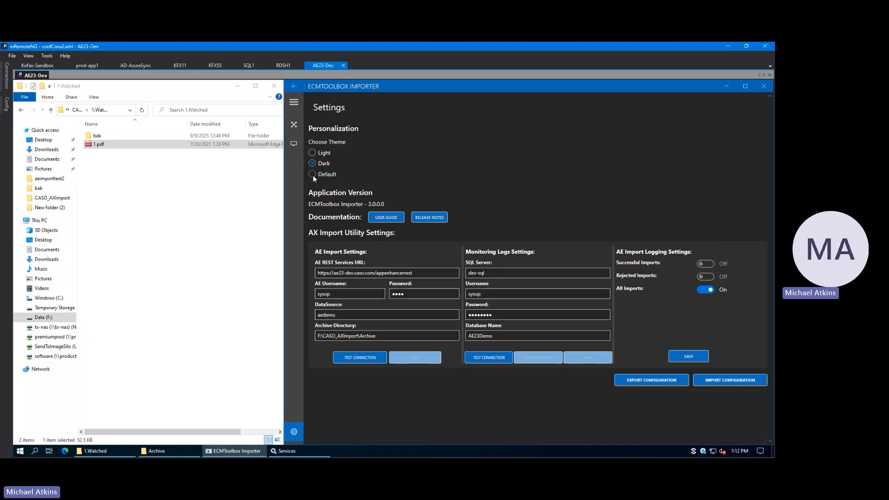
click(312, 174)
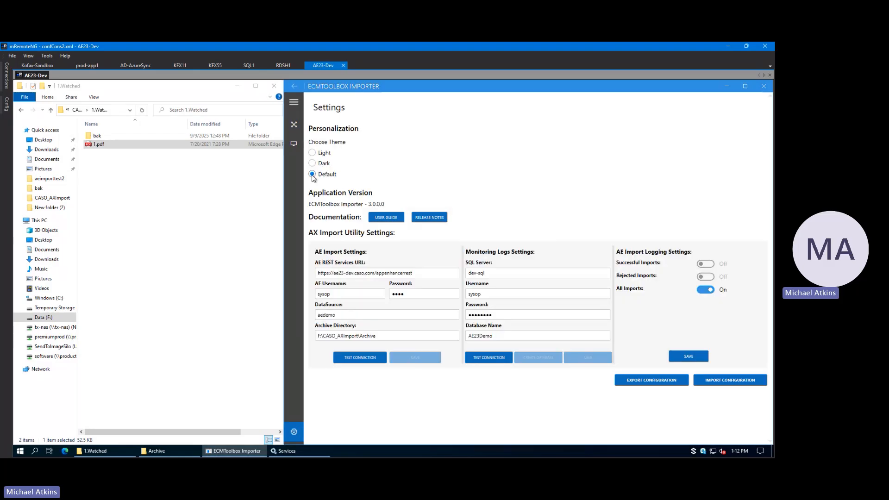
click(312, 163)
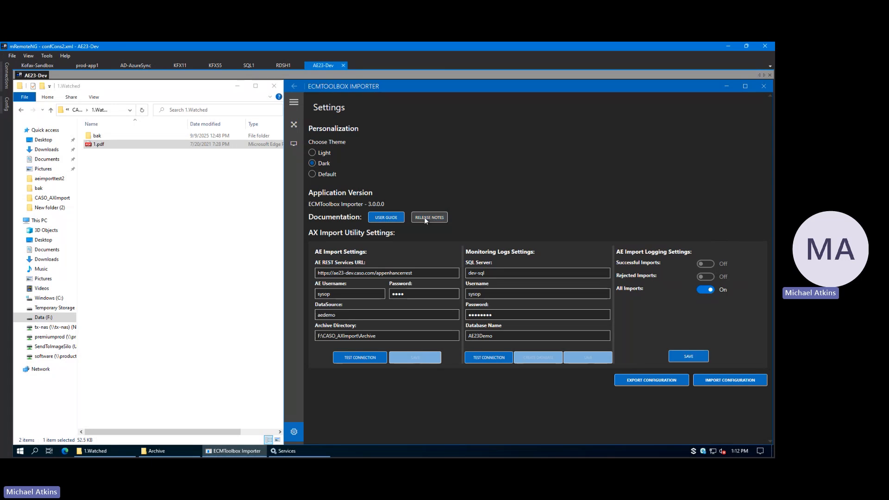
Step: Open the importer's user guide from the settings, cancel the PDF download and close the guide window
click(386, 217)
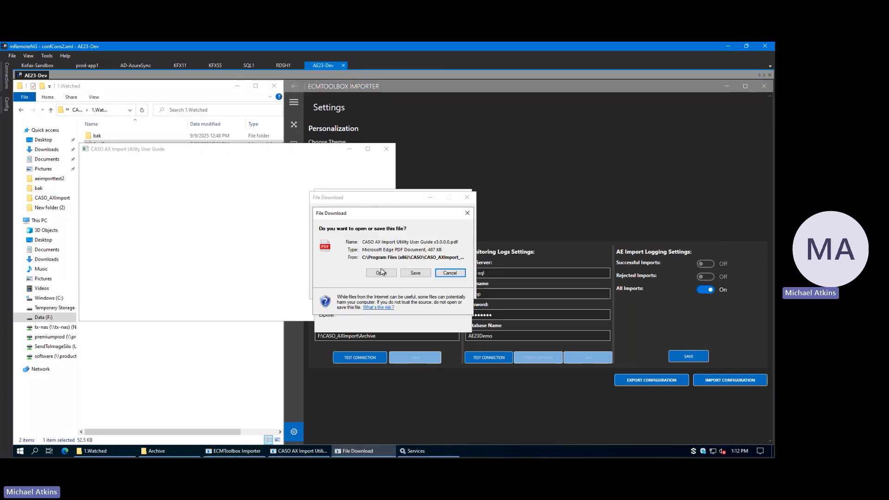
click(469, 213)
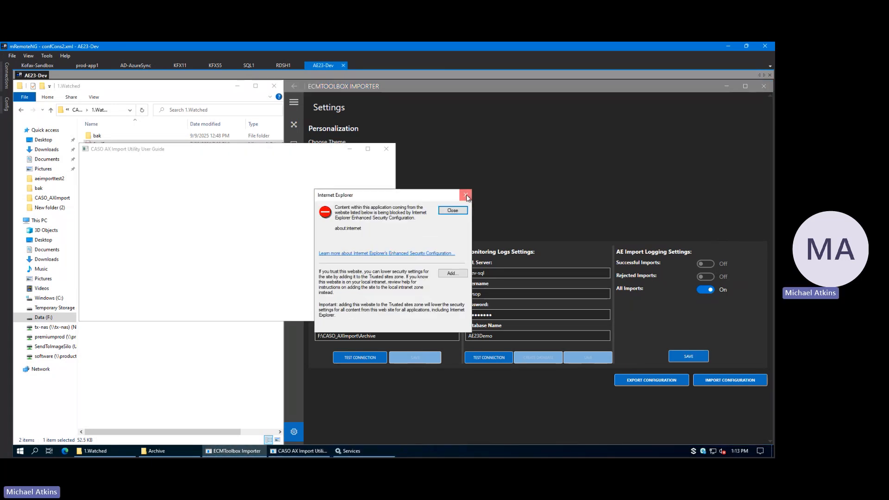
click(466, 194)
click(386, 149)
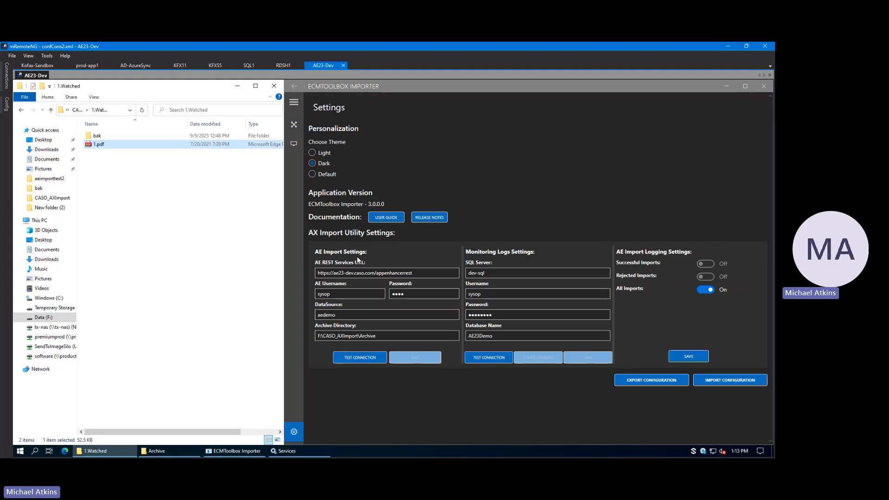
Step: Review the AE Import fields from REST Services URL to Archive Directory, and the Monitoring Logs SQL login and database fields
click(349, 273)
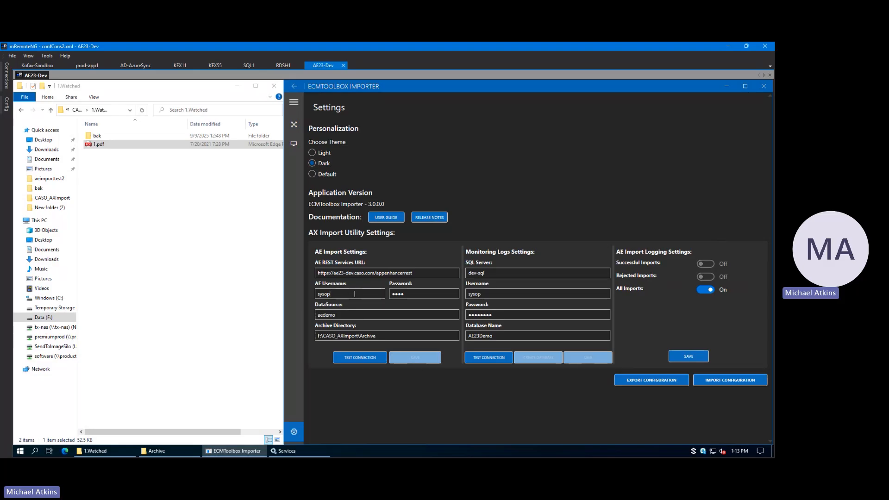
click(375, 315)
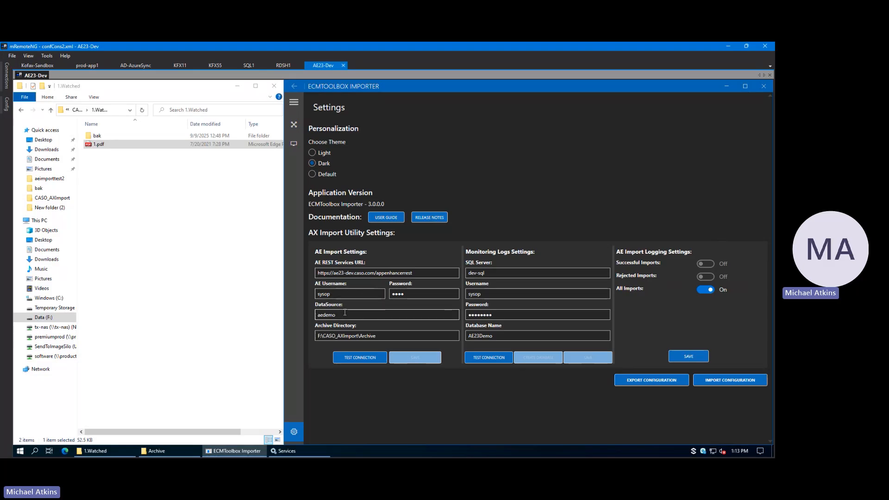
click(383, 335)
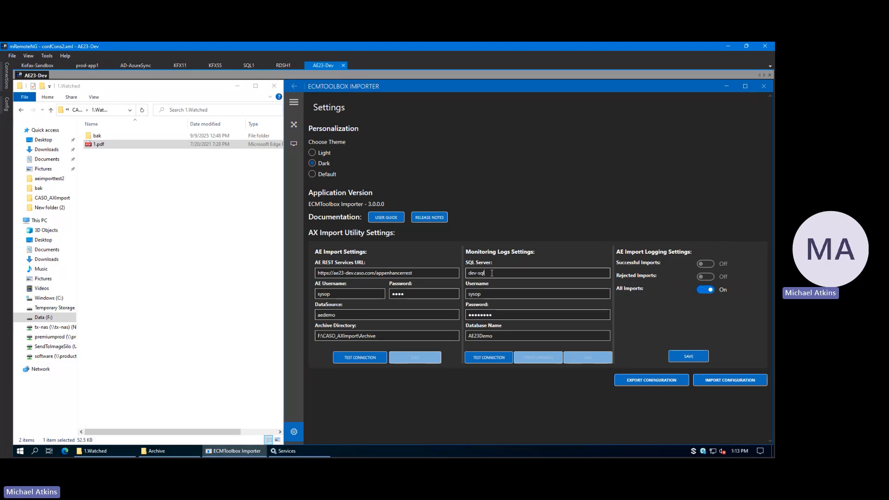
click(500, 293)
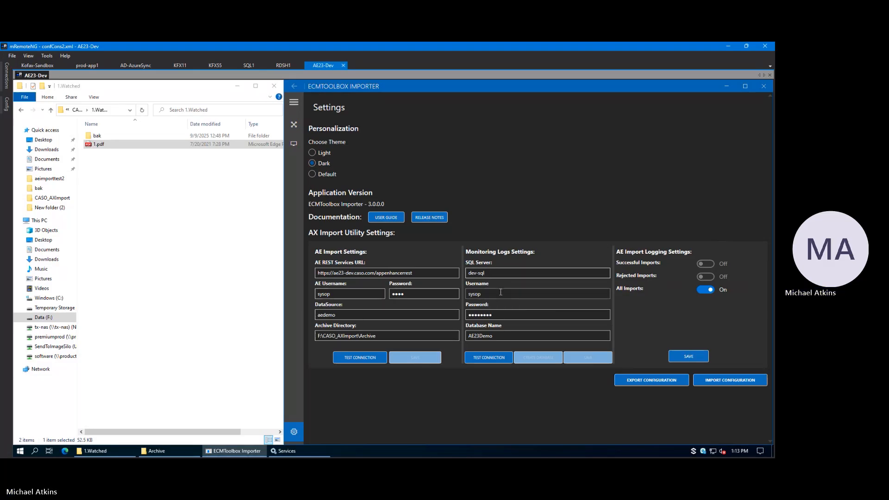
click(532, 315)
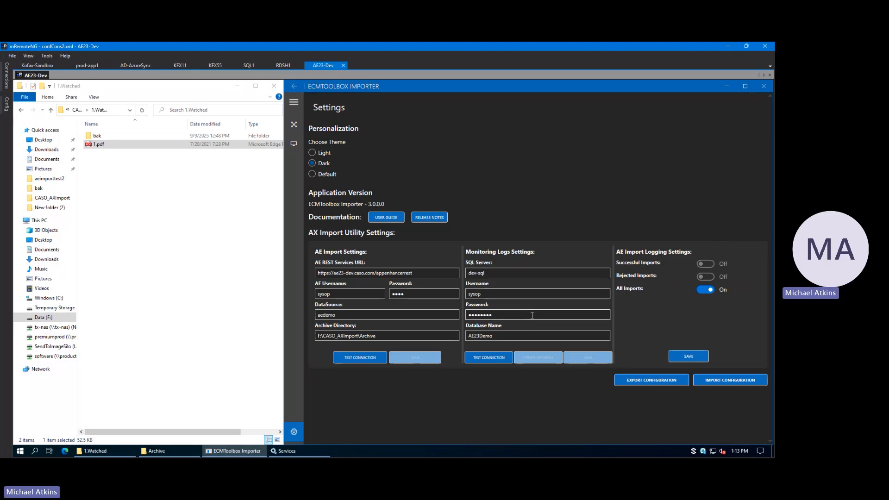
click(515, 334)
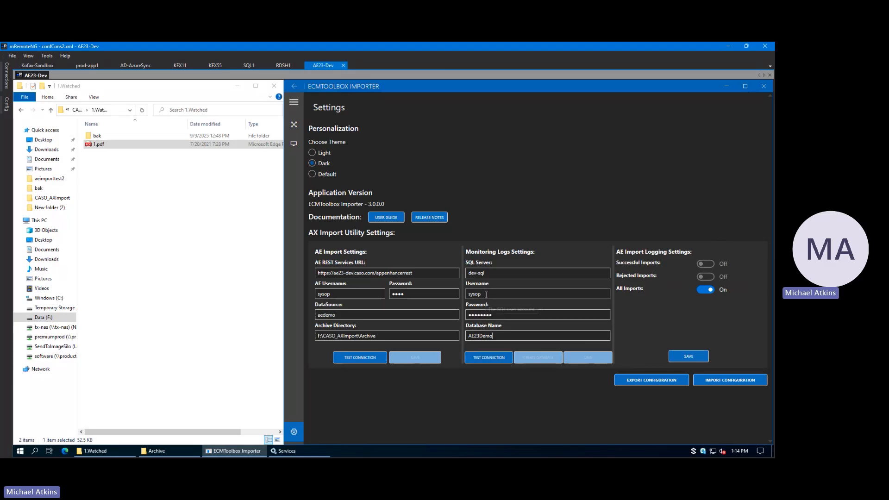
Step: Try the Monitoring Logs SQL connection test with the database name AE23Demo8
click(511, 359)
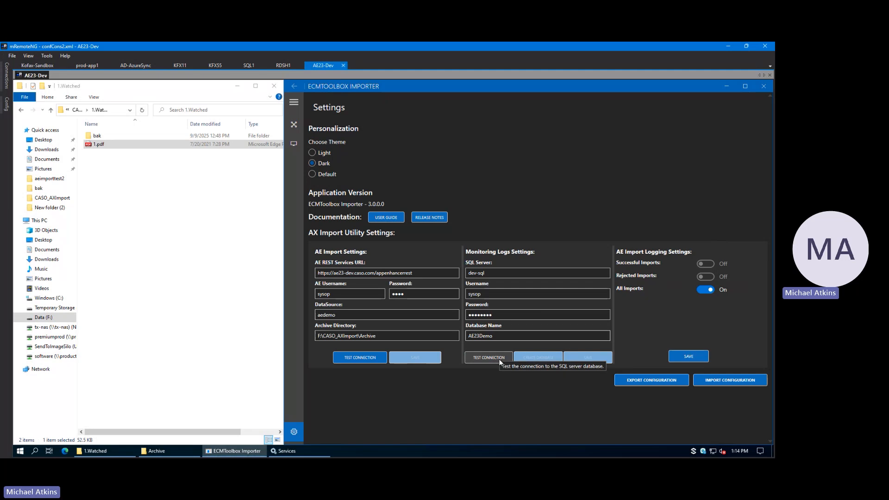
click(500, 337)
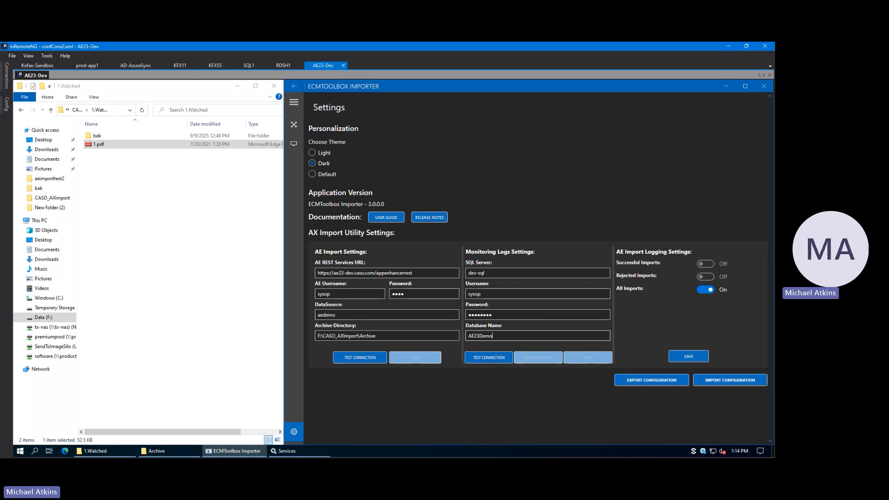
click(495, 360)
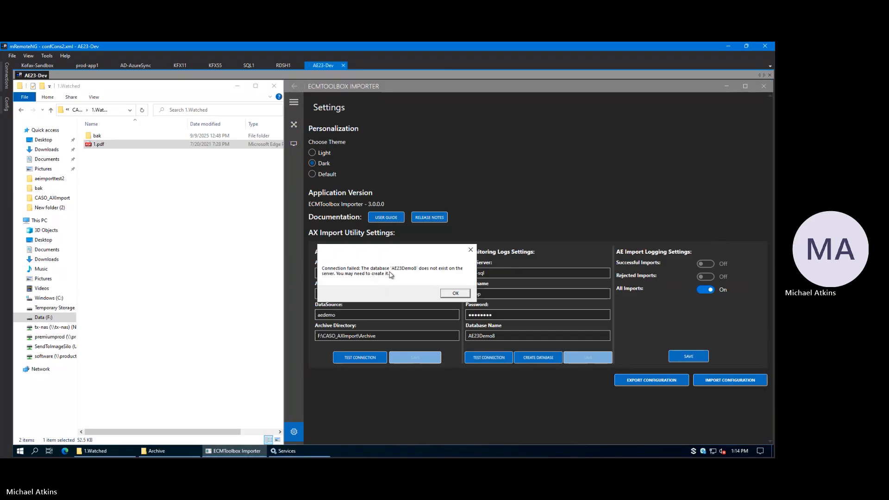
drag(399, 249, 423, 249)
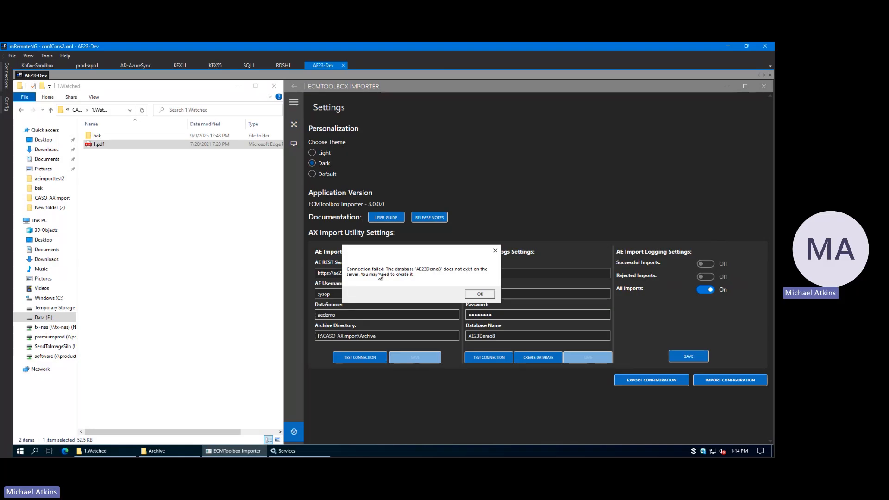
click(480, 294)
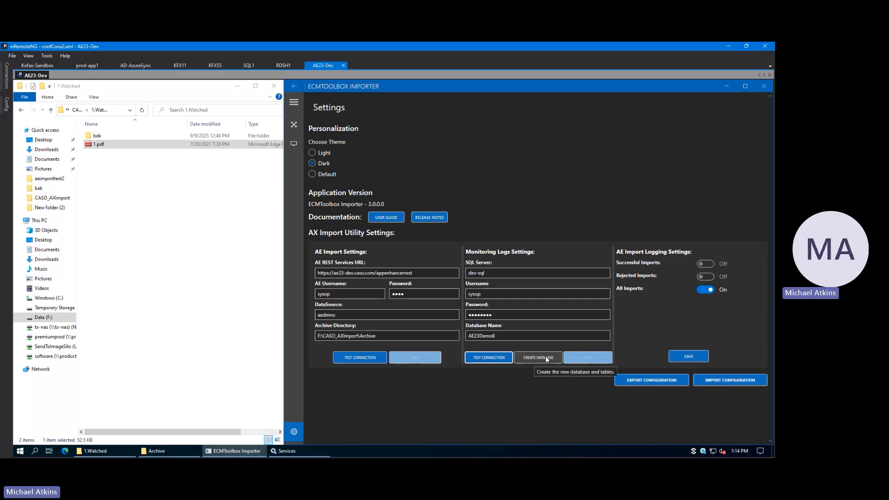
Step: Set the Monitoring Logs database name to AE23Demo and test the SQL connection
click(492, 336)
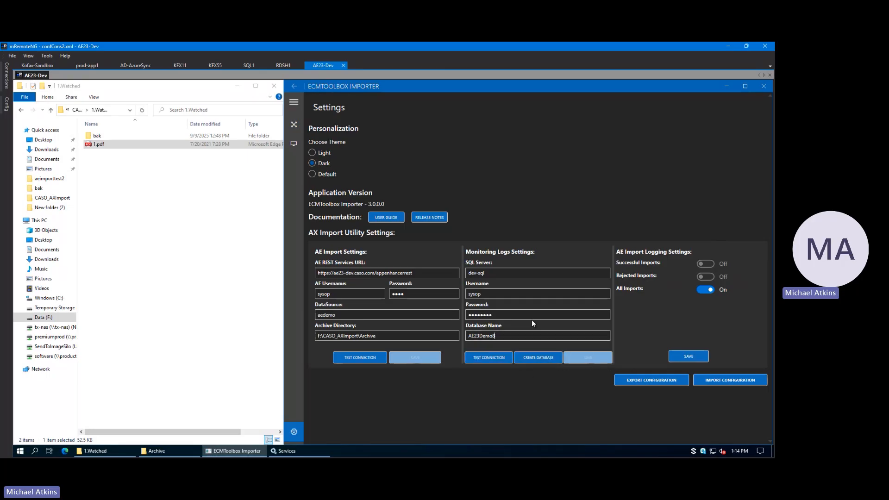
key(BackSpace)
click(487, 357)
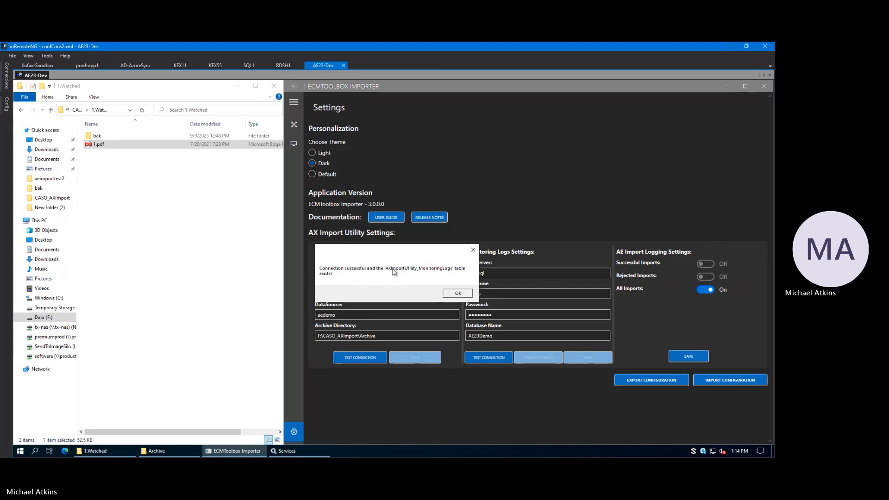
drag(404, 257, 433, 261)
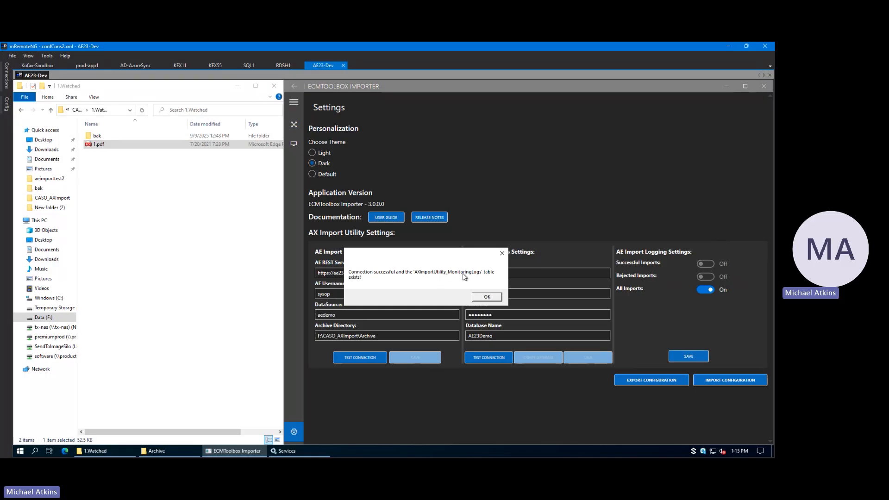
click(486, 297)
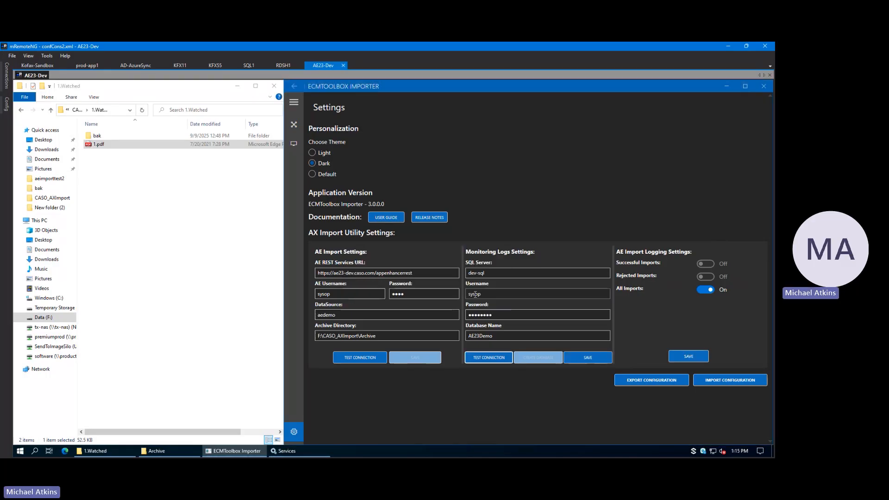
Step: Save the Monitoring Logs and AE Import Logging settings, and export the configuration as a backup
click(601, 357)
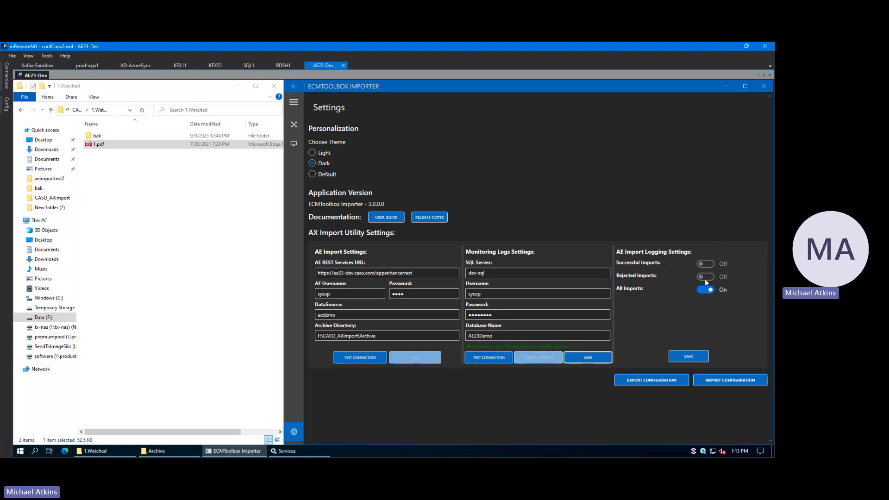
click(687, 356)
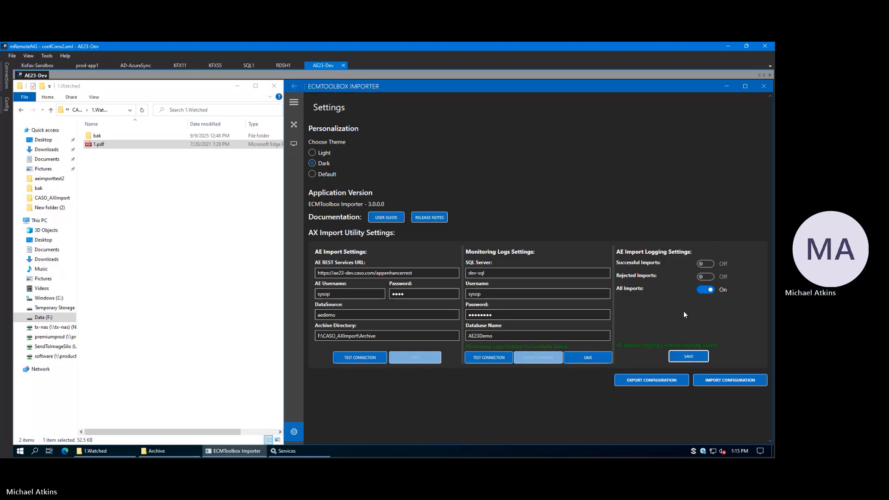
click(651, 381)
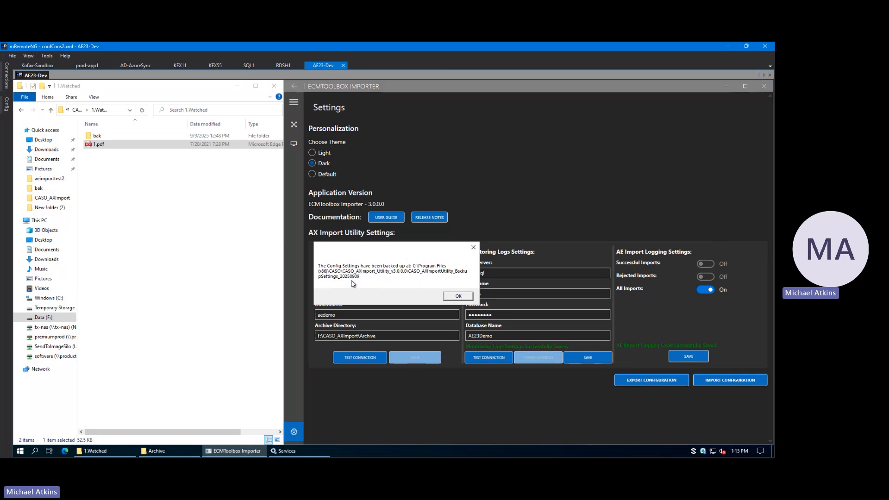
click(468, 293)
Step: Open the Import Configuration dialog, close it without choosing a folder, and return to the Connections page
click(721, 380)
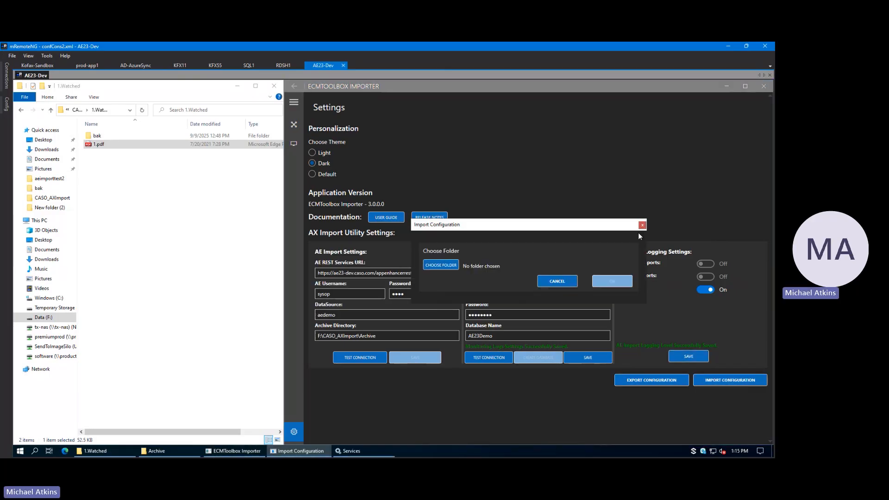
click(640, 226)
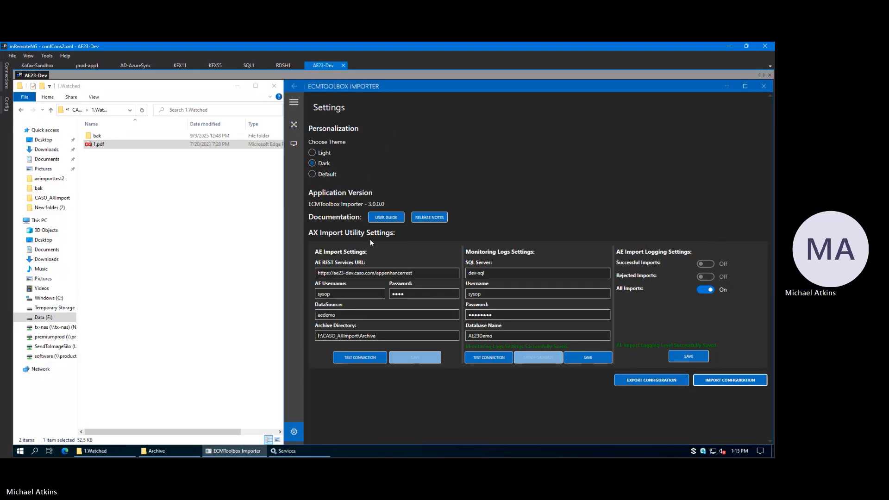
click(293, 125)
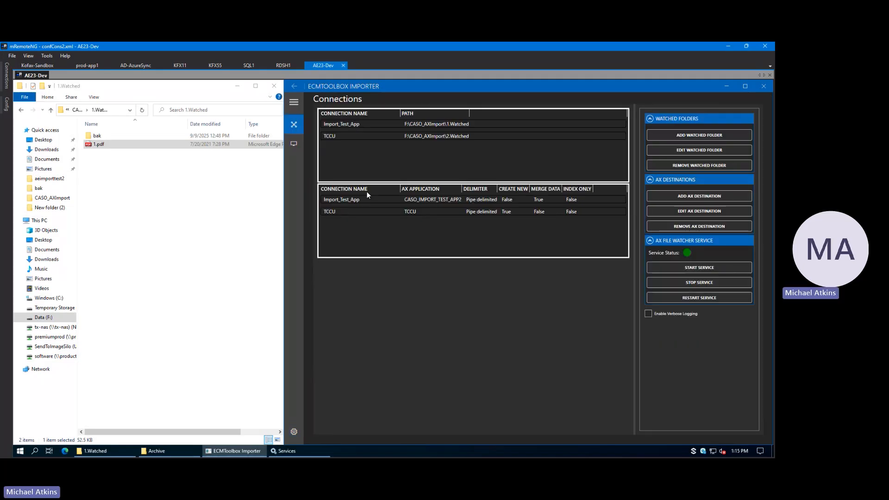